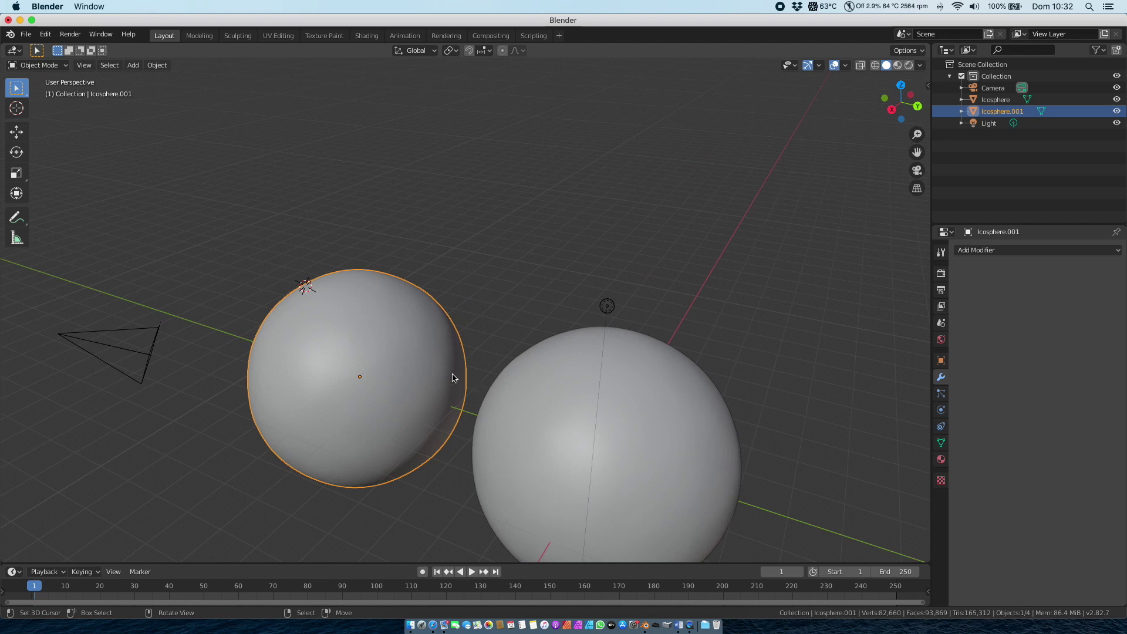
- Stay in Object Mode and select the larger right-hand sphere, Icosphere
scroll(453, 377, "left", 5)
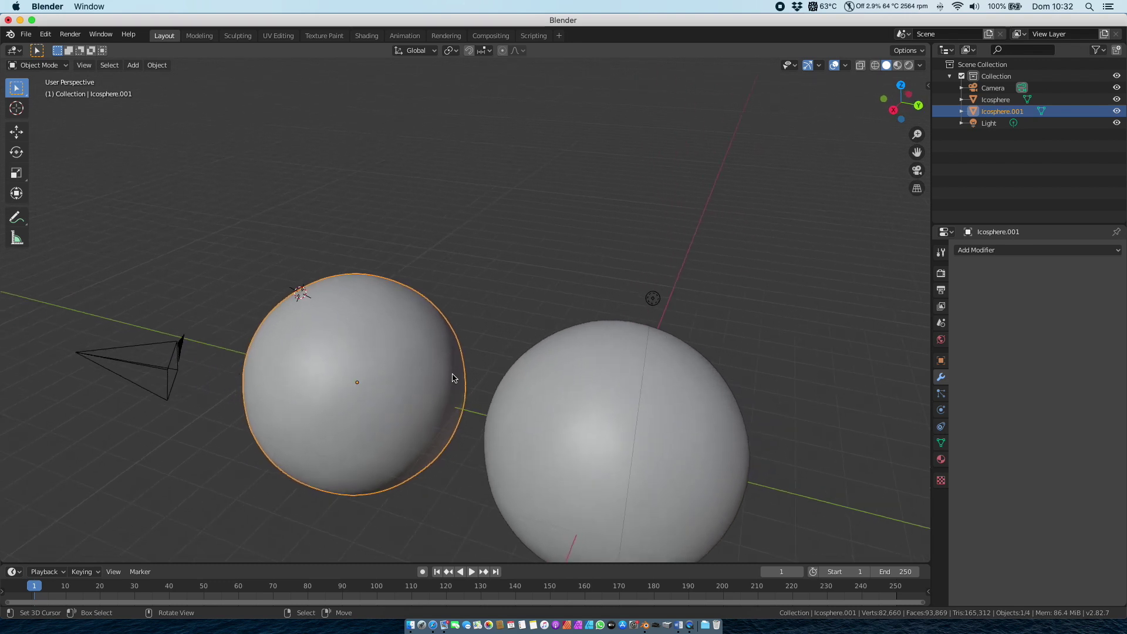
left_click(41, 66)
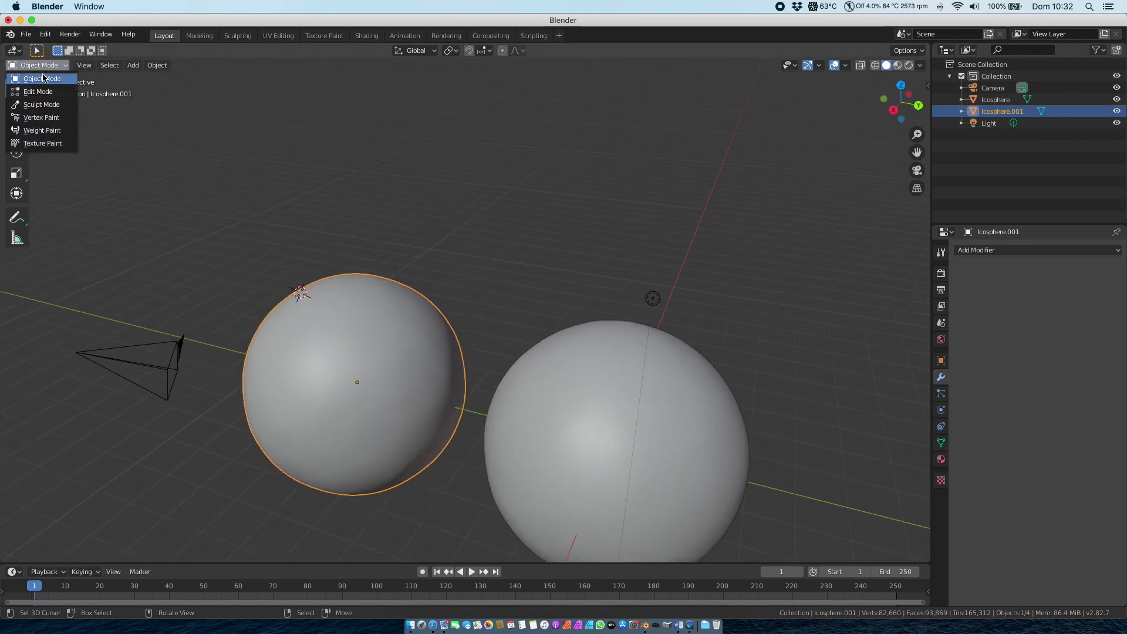
left_click(44, 79)
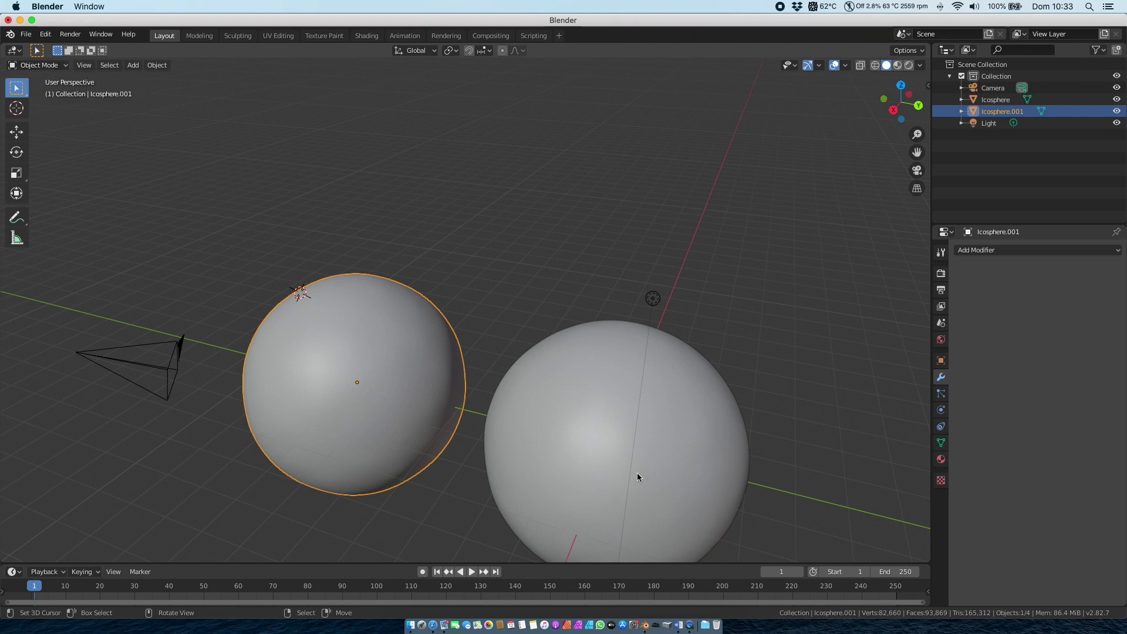
left_click(605, 395)
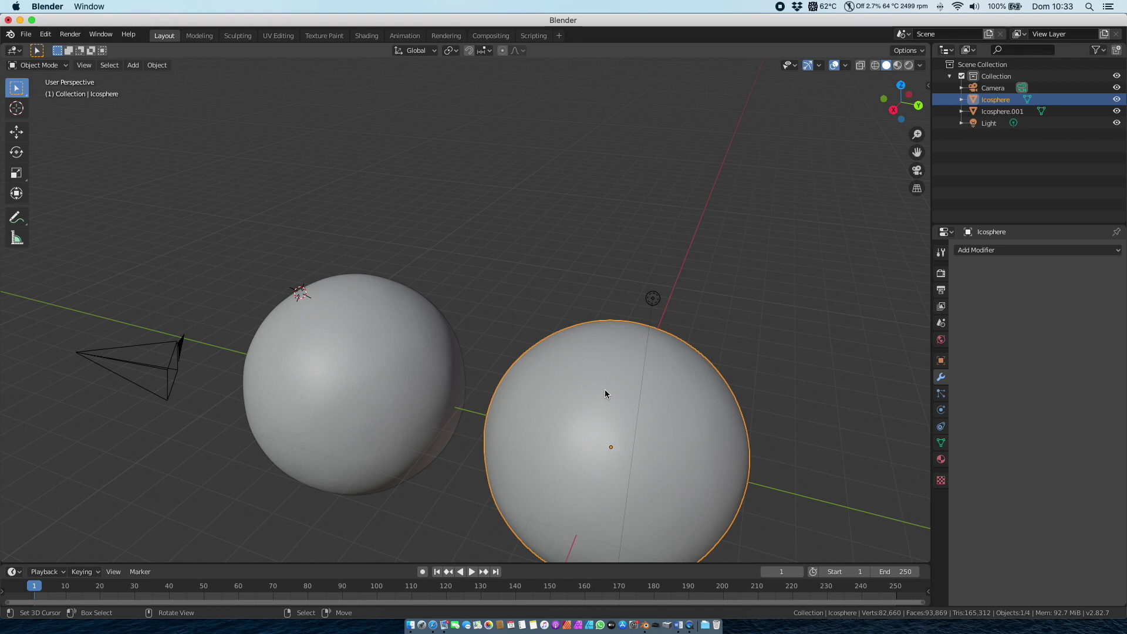
- Select Icosphere.001, try a move, resize and slight rotation on it, then zoom out
left_click(381, 374)
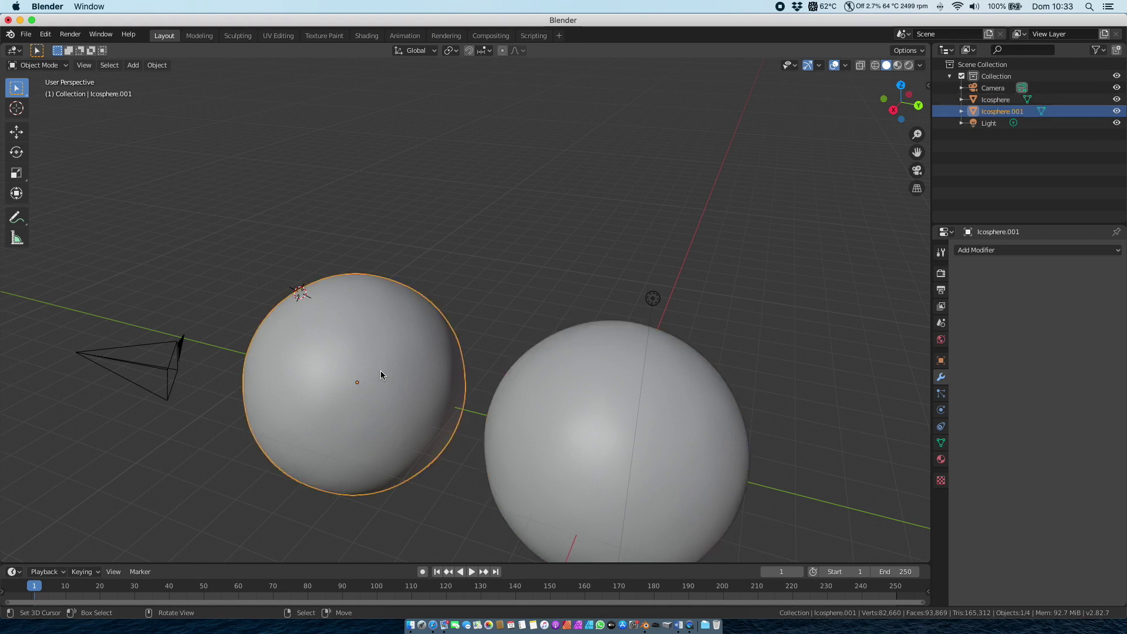
middle_click_drag(509, 397, 448, 404)
key("g")
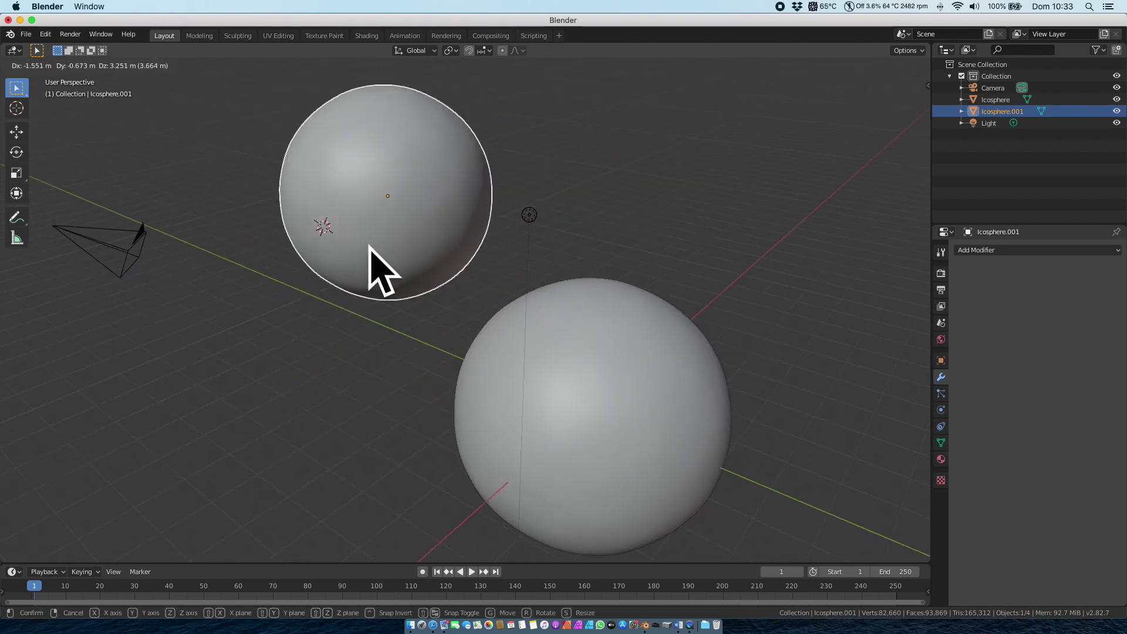
key("Escape")
key("s")
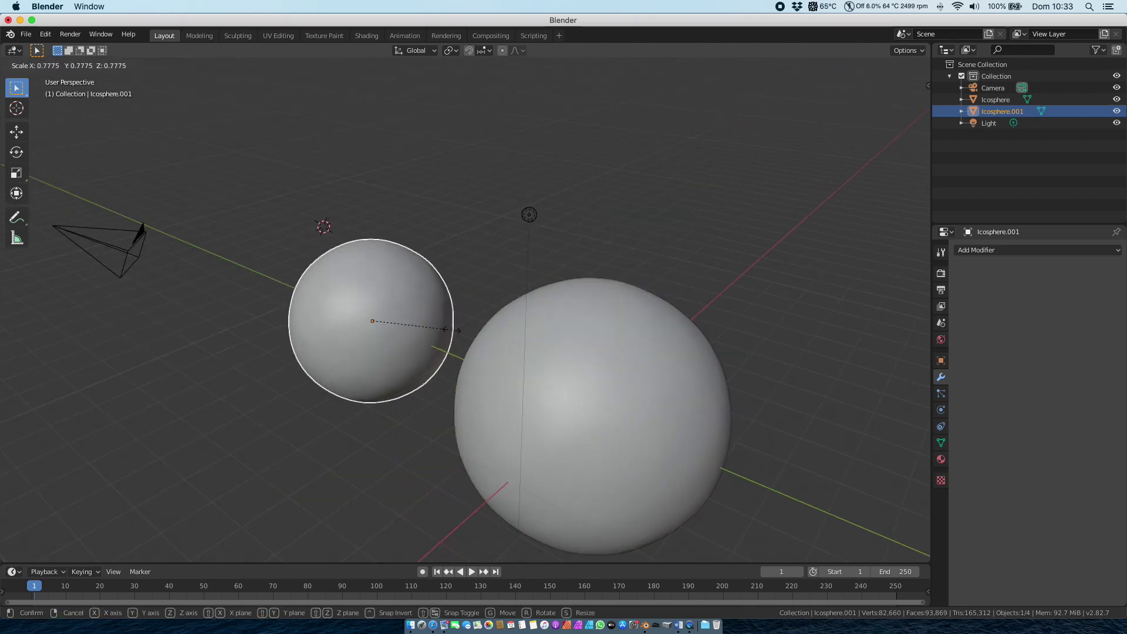
key("r")
key("Escape")
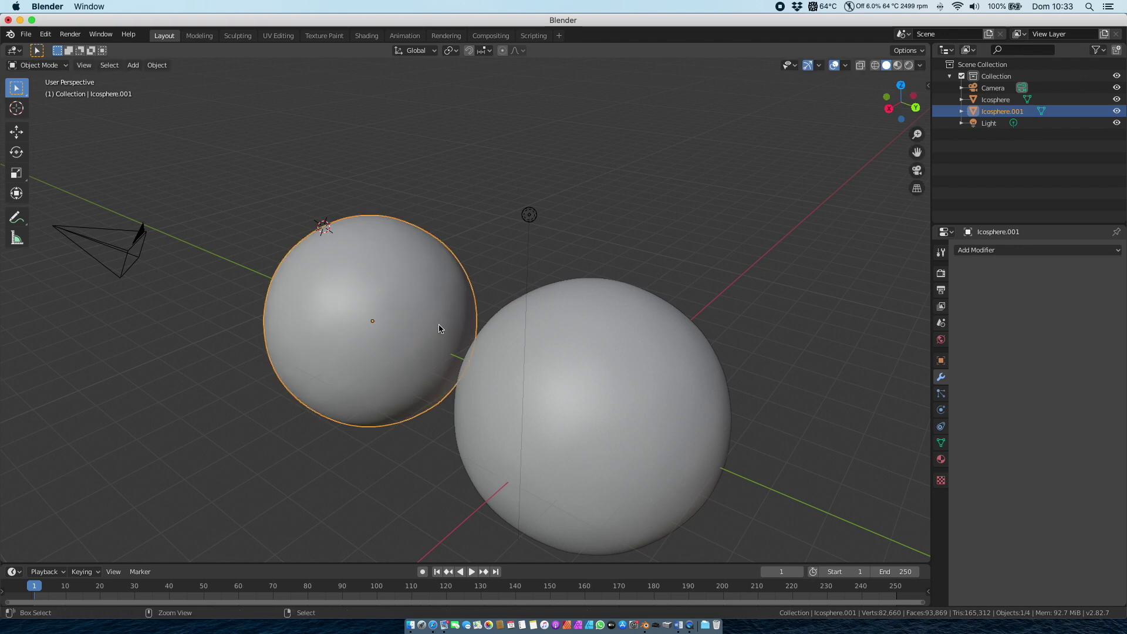
scroll(439, 326, "down", 3)
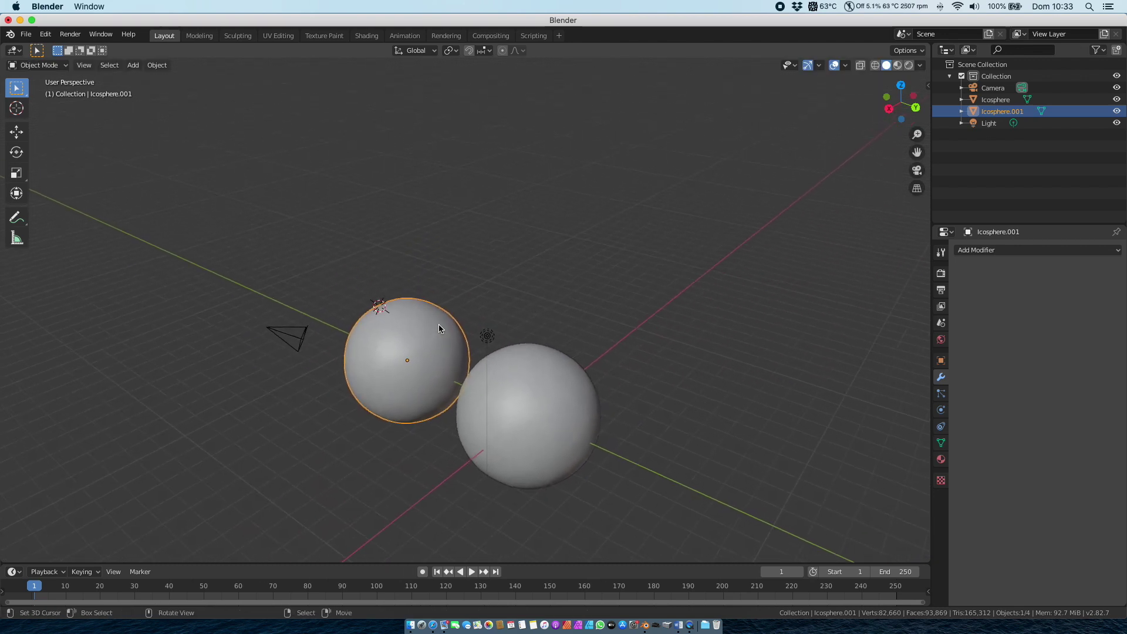
- Try and cancel grab moves on the Light, Camera and Icosphere.001, leaving all in place
left_click(487, 336)
key("g")
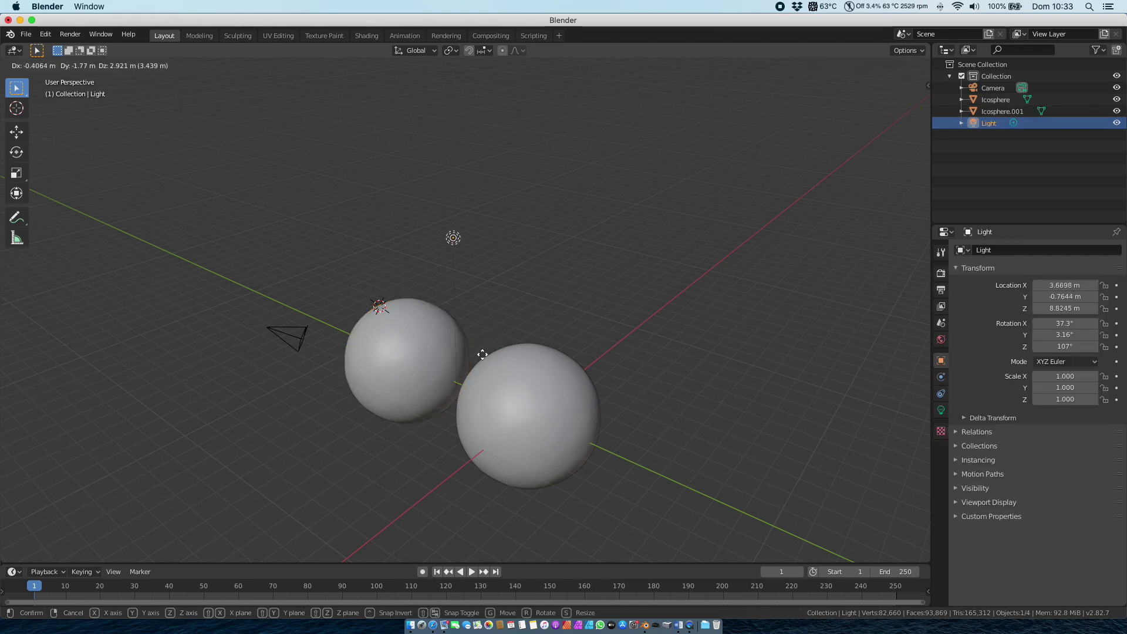
key("Escape")
left_click(296, 339)
key("g")
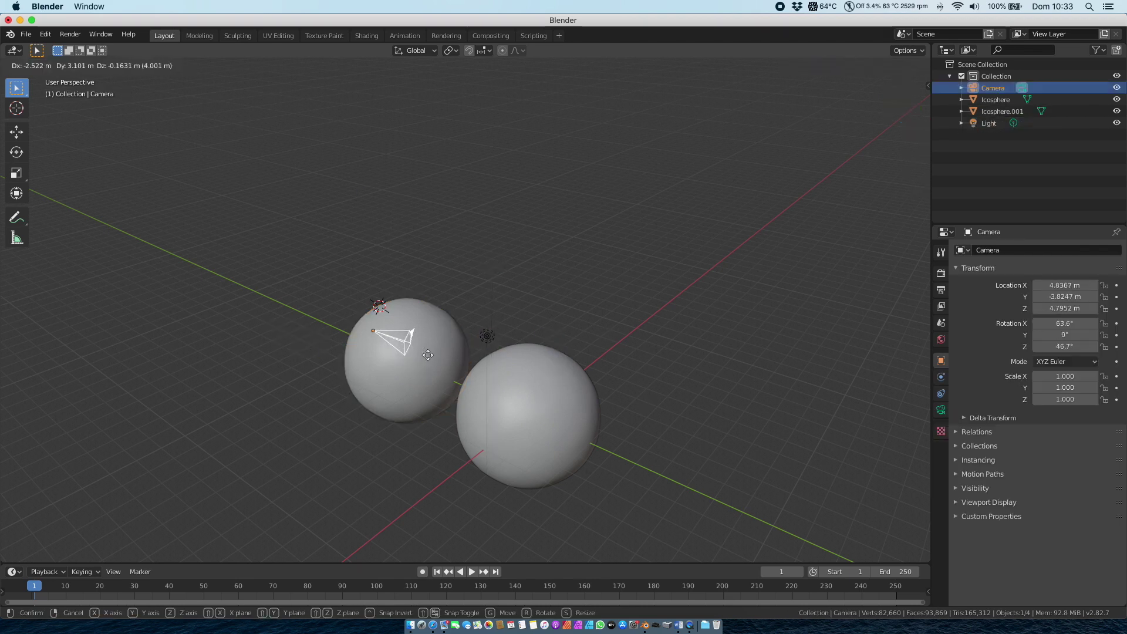
key("Escape")
left_click(426, 355)
key("g")
key("Escape")
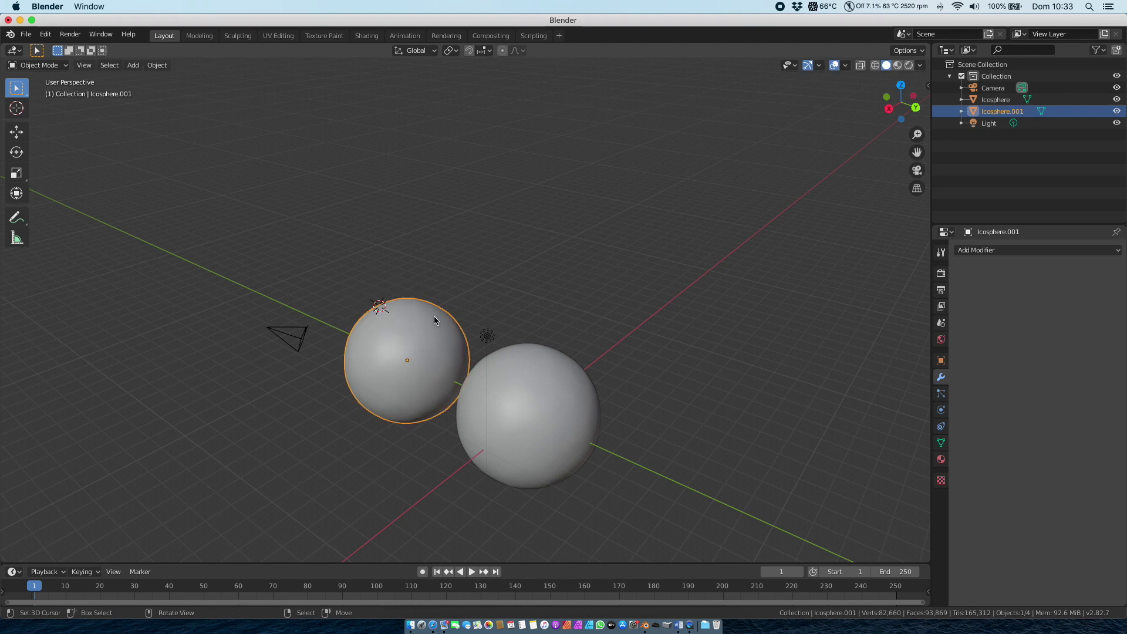
middle_click_drag(473, 320, 229, 206)
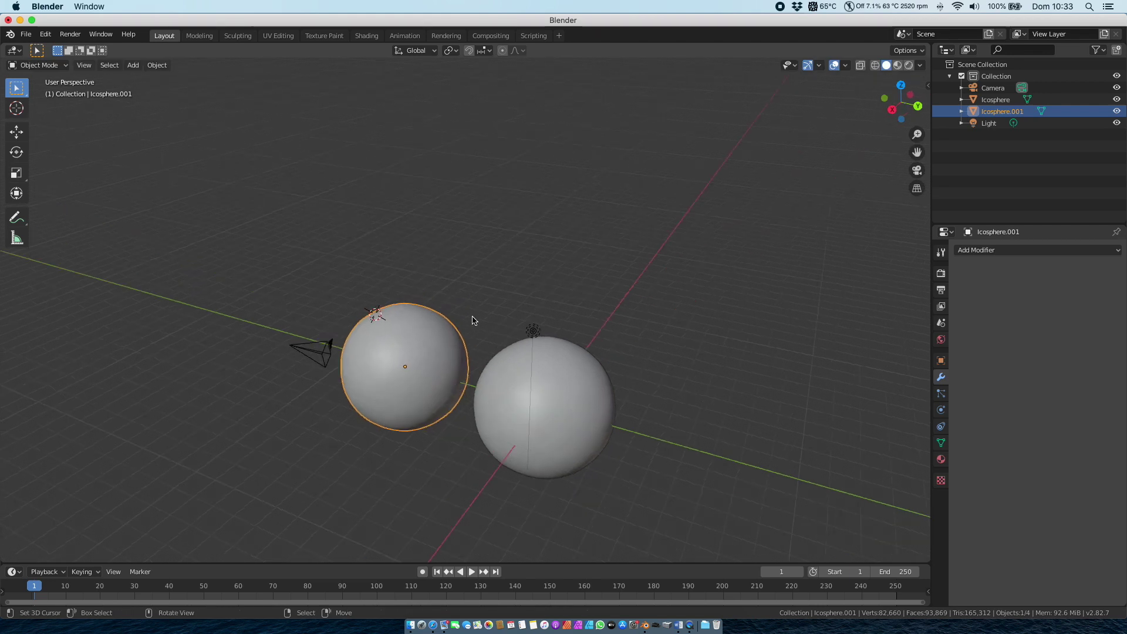
- Toggle Icosphere.001 between Edit Mode and Object Mode using the mode list and Tab
left_click(56, 67)
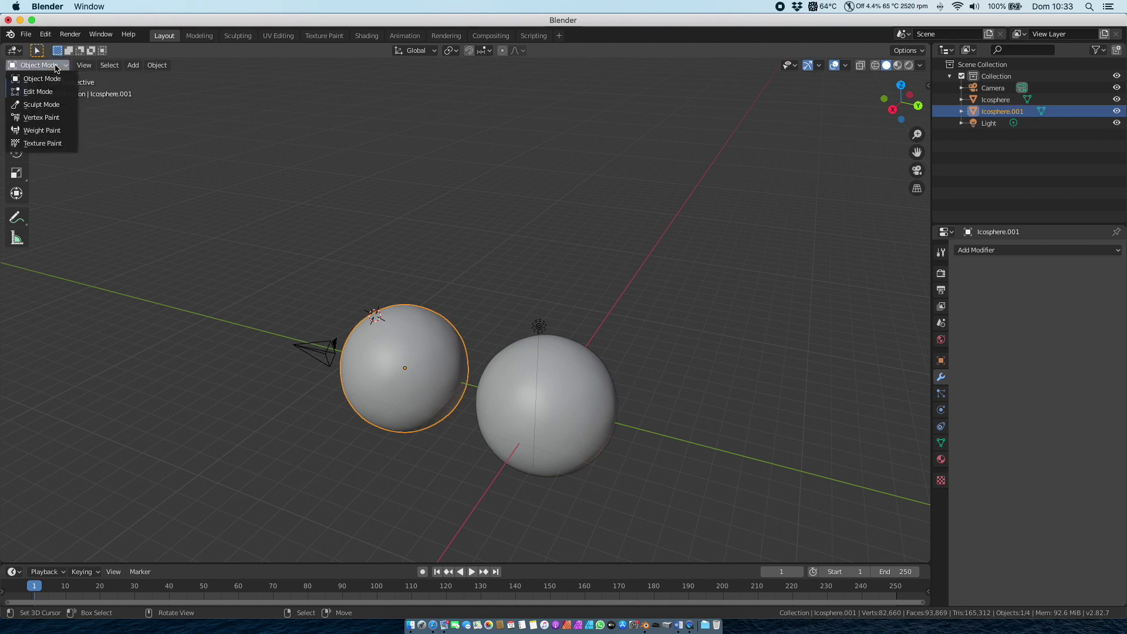
left_click(37, 92)
key("Tab")
key("Tab")
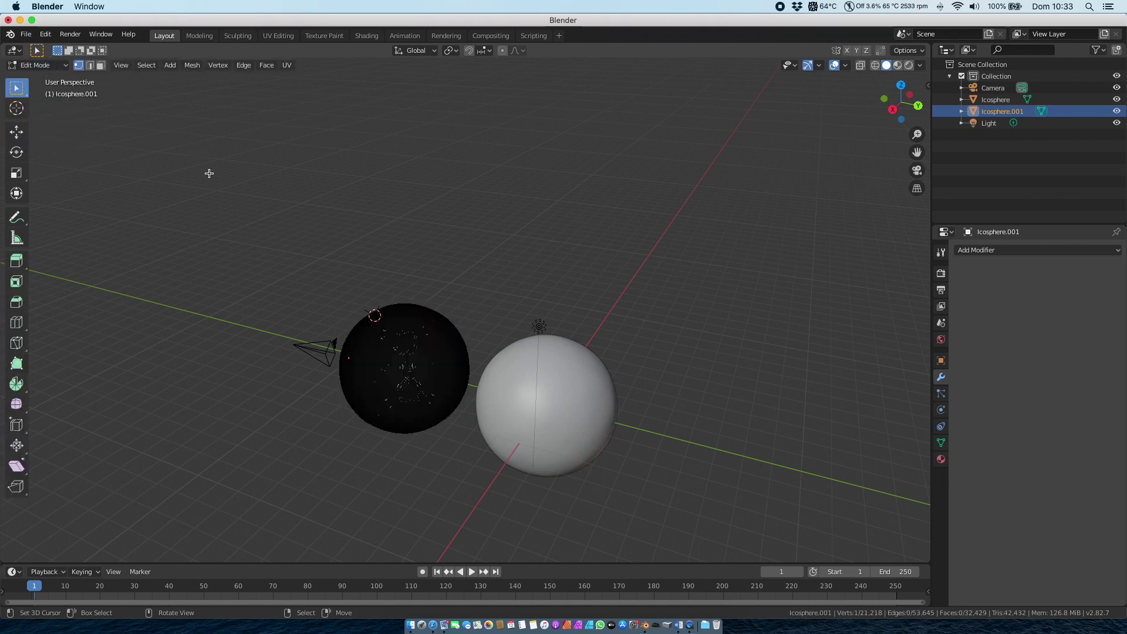
key("Tab")
key("Tab")
key("Tab")
key("Tab")
key("Tab")
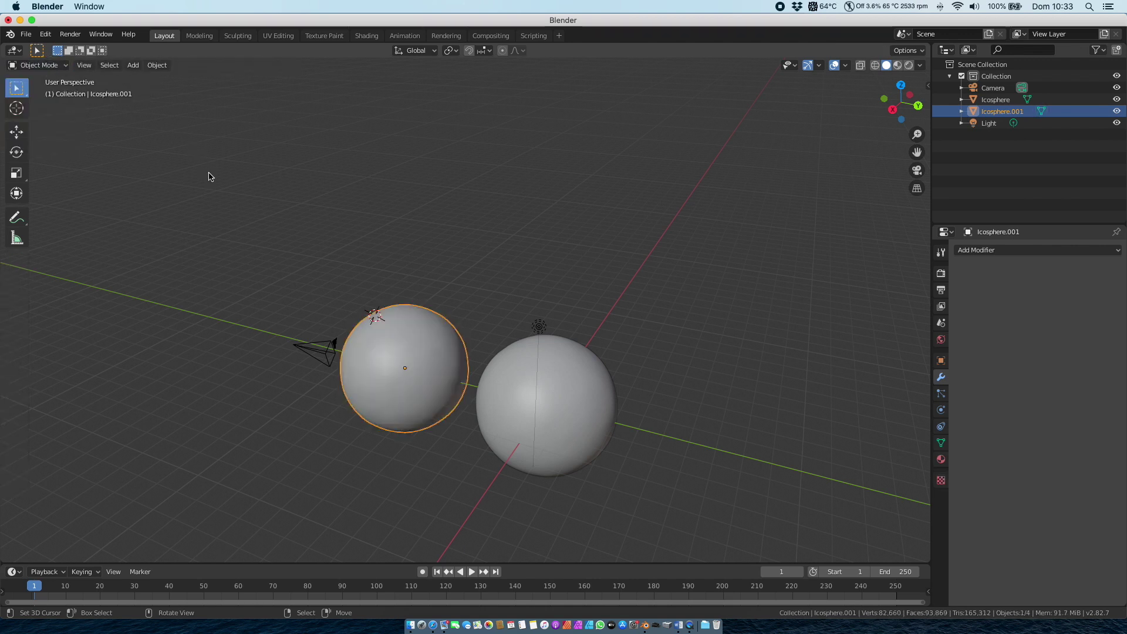
key("Tab")
key("Tab")
key("Tab")
key("Tab")
left_click(41, 66)
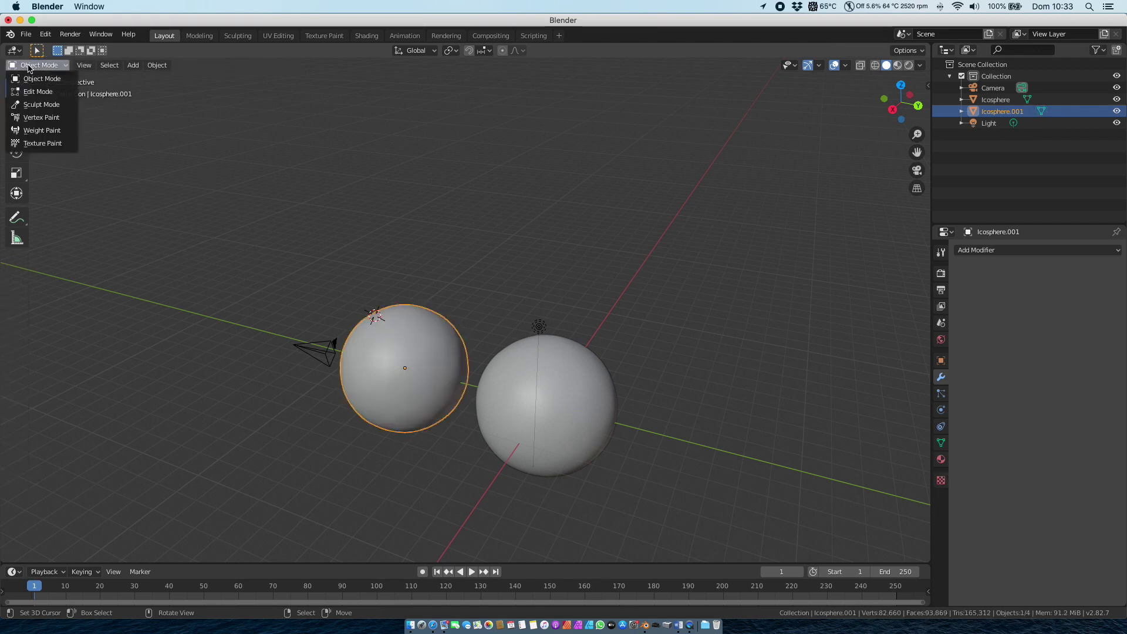
- Put Icosphere.001 in Edit Mode, zoom onto its vertices and show the sidebar Transform panel
left_click(35, 92)
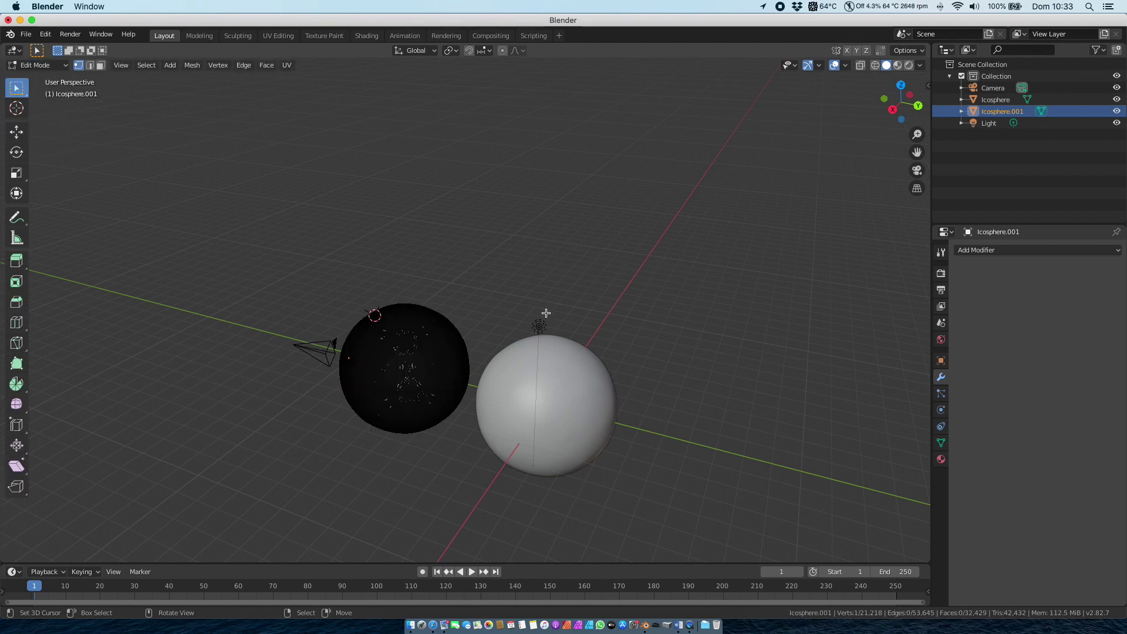
scroll(458, 317, "up", 5)
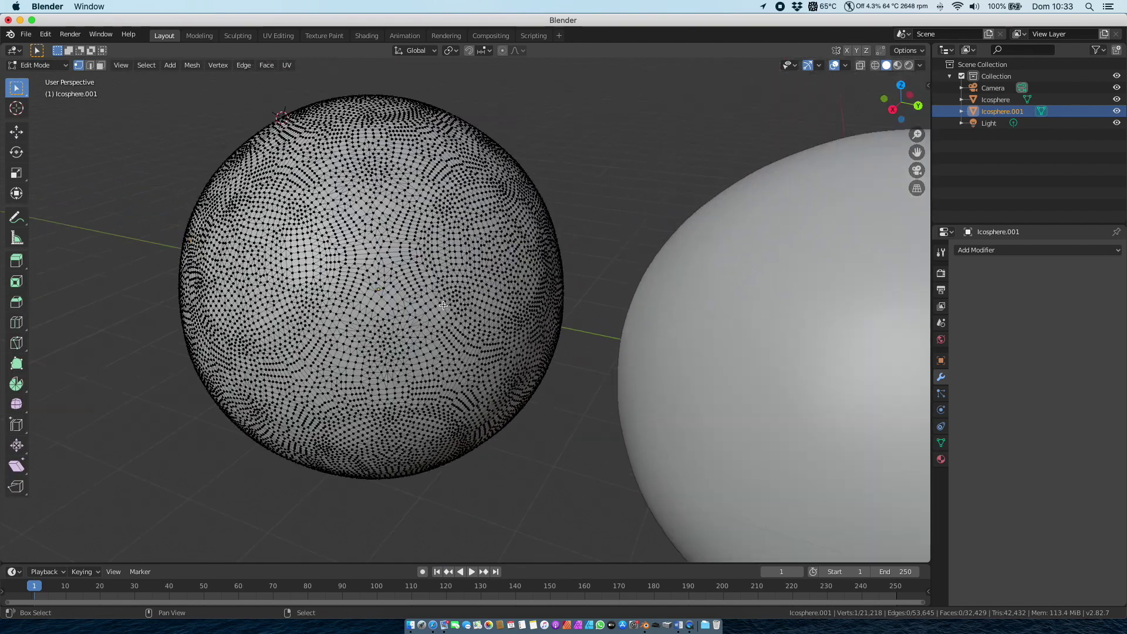
scroll(444, 304, "up", 2)
scroll(443, 304, "right", 3)
scroll(443, 305, "right", 2)
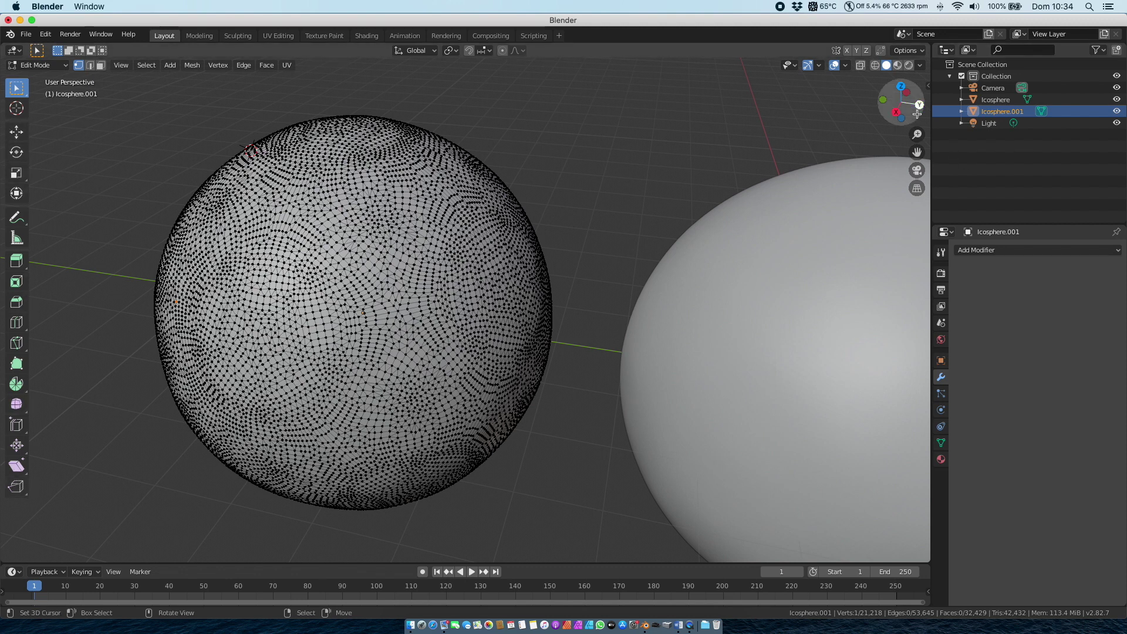
left_click(926, 88)
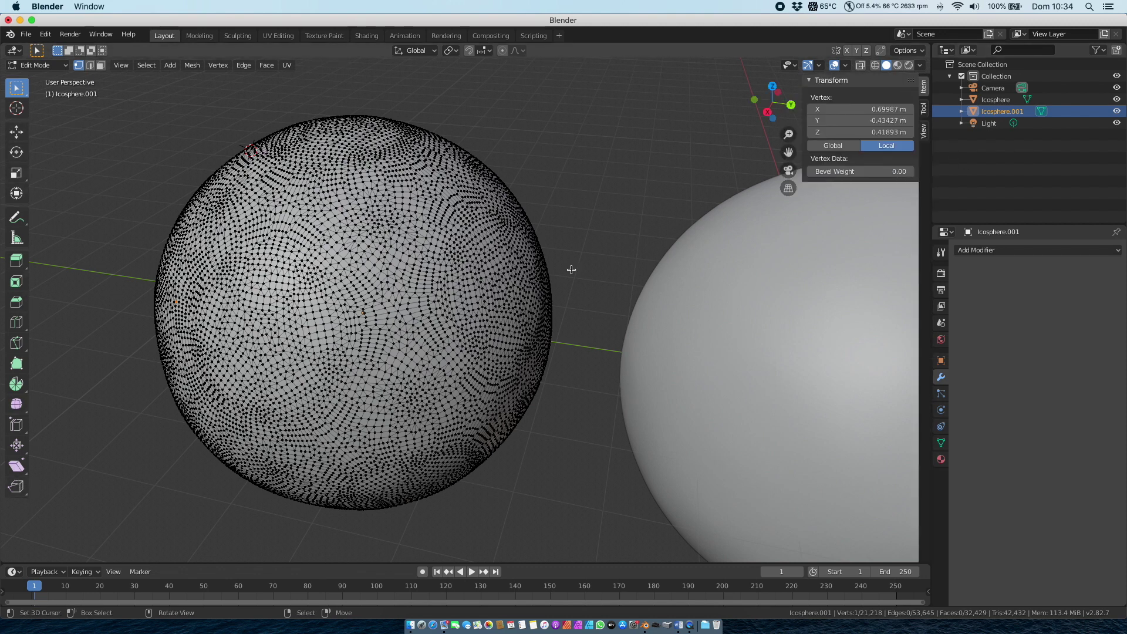
middle_click_drag(372, 287, 446, 275)
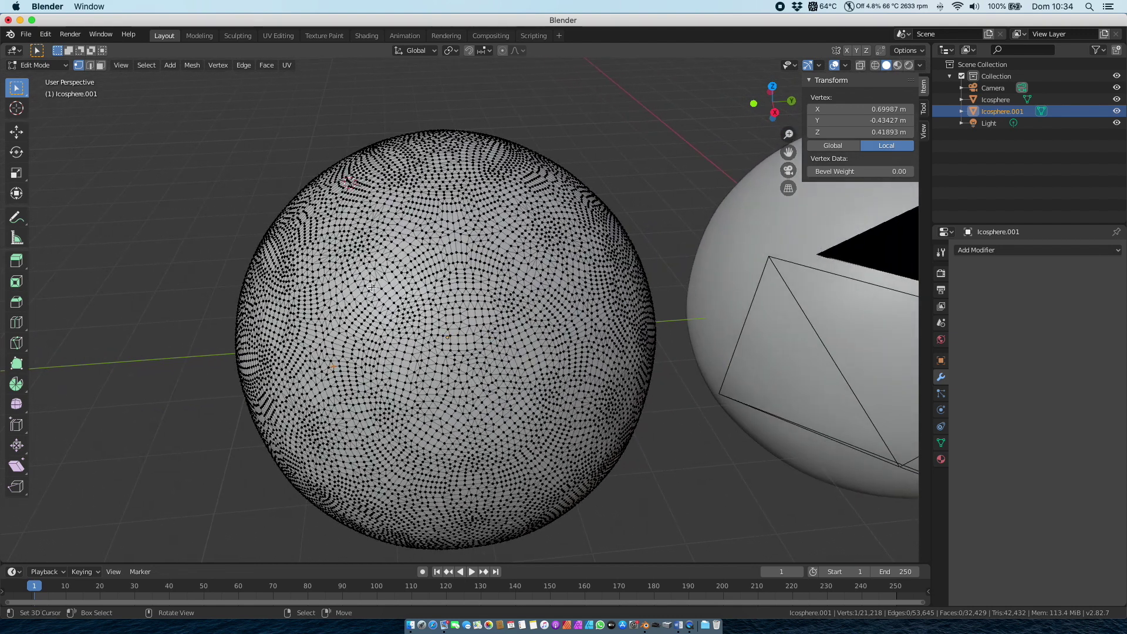
- Circle-select a round vertex patch, extrude it outward and rotate it into a tube
right_click(372, 287)
key("Escape")
key("c")
left_click(418, 295)
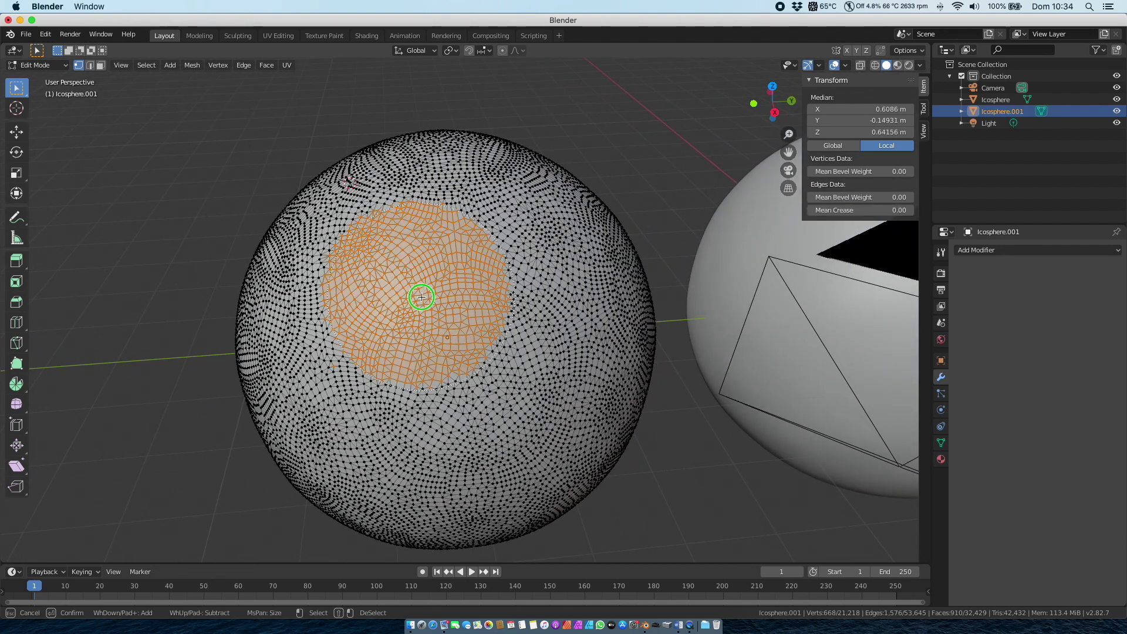
key("Escape")
middle_click_drag(421, 297, 427, 305)
key("e")
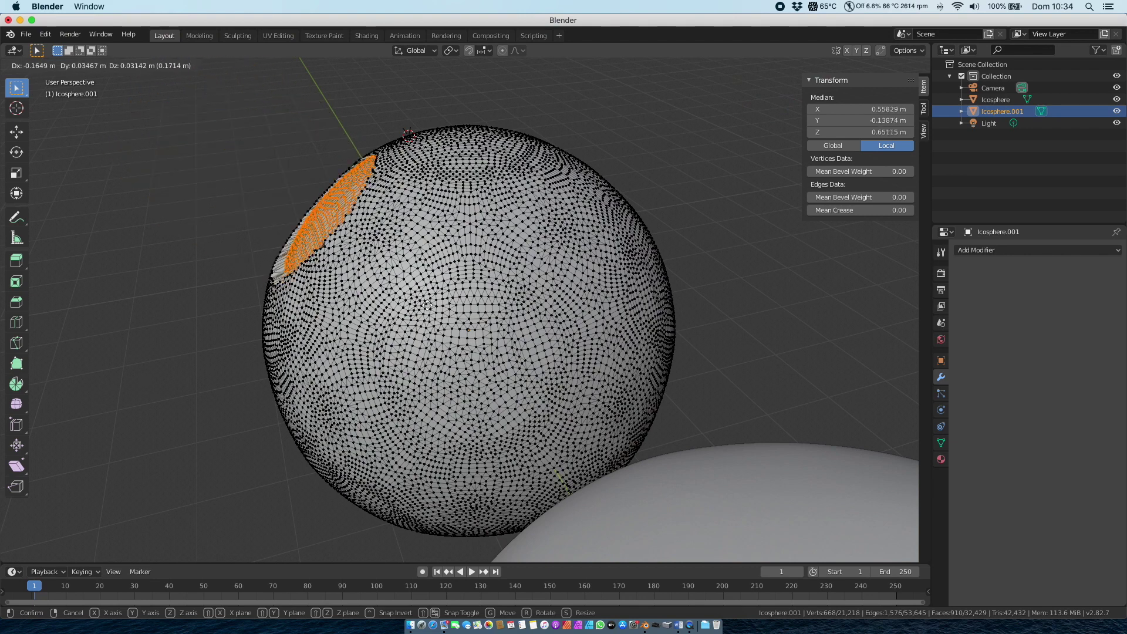
left_click(346, 235)
key("r")
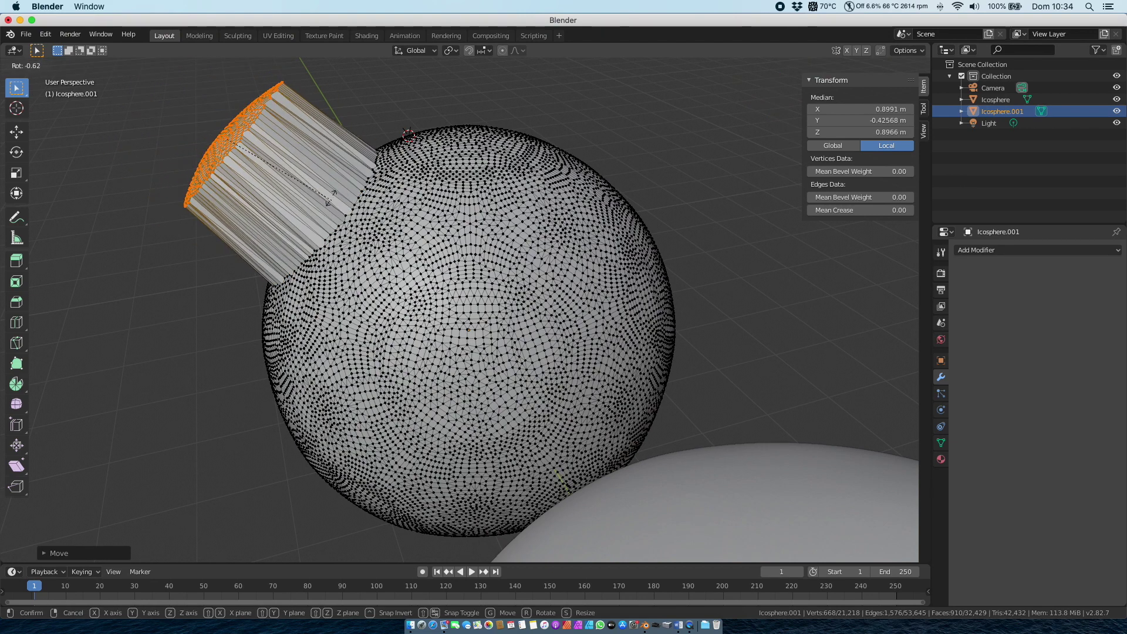
left_click(320, 146)
- Select the whole mesh, move it away from the other sphere, and return to Object Mode
mouse_move(320, 146)
middle_mouse_down()
mouse_move(321, 178)
mouse_move(497, 281)
middle_mouse_up()
key("a")
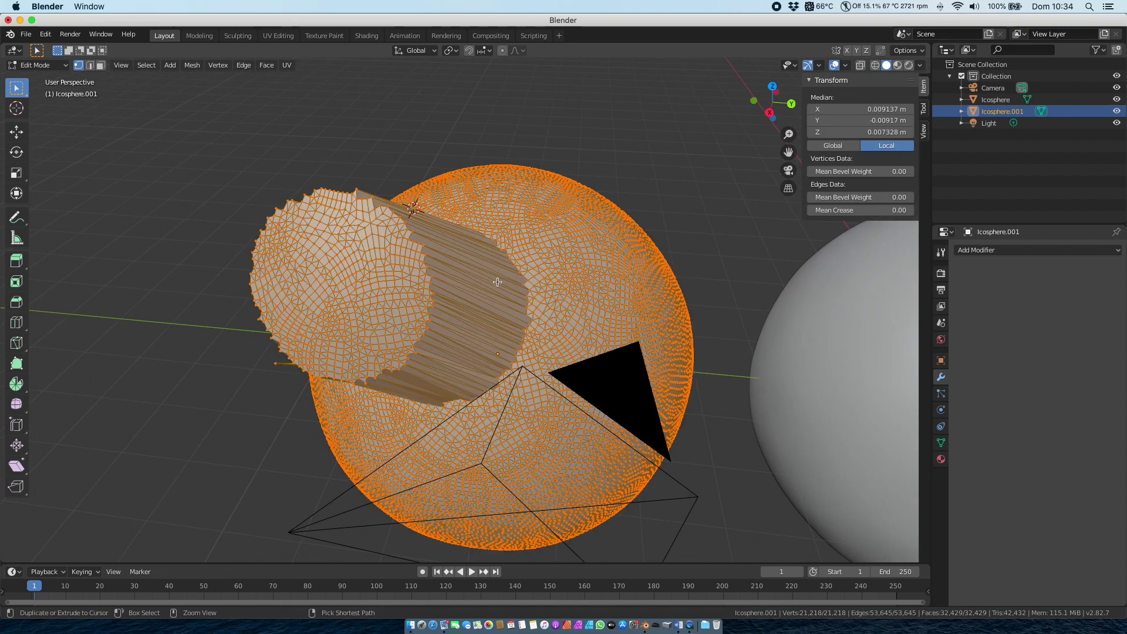
scroll(497, 282, "down", 4)
key("g")
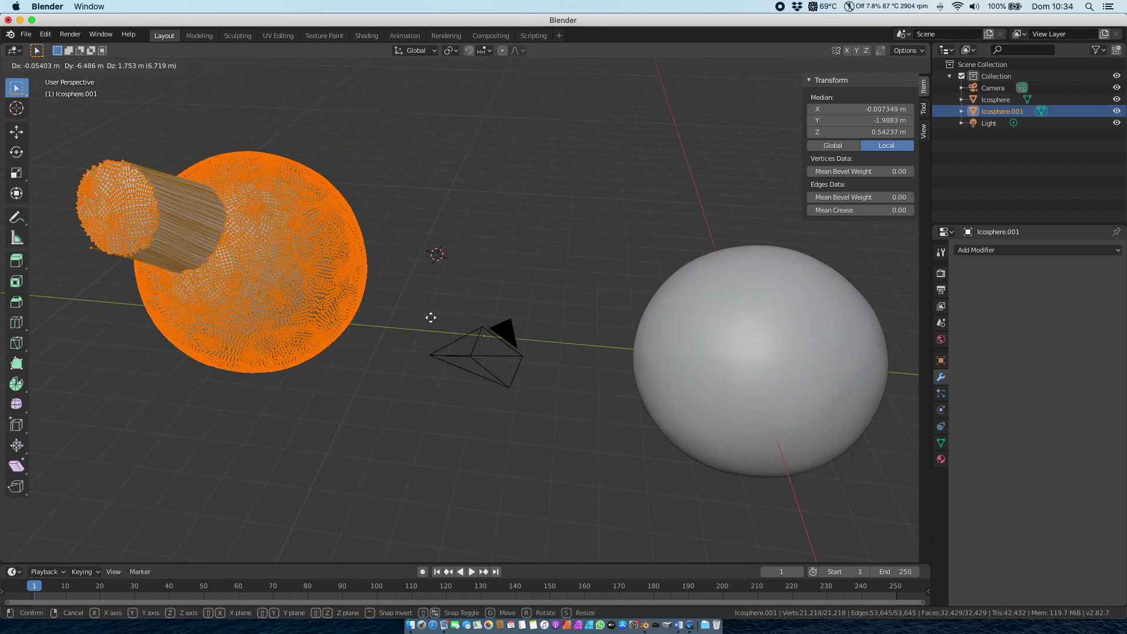
left_click(457, 332)
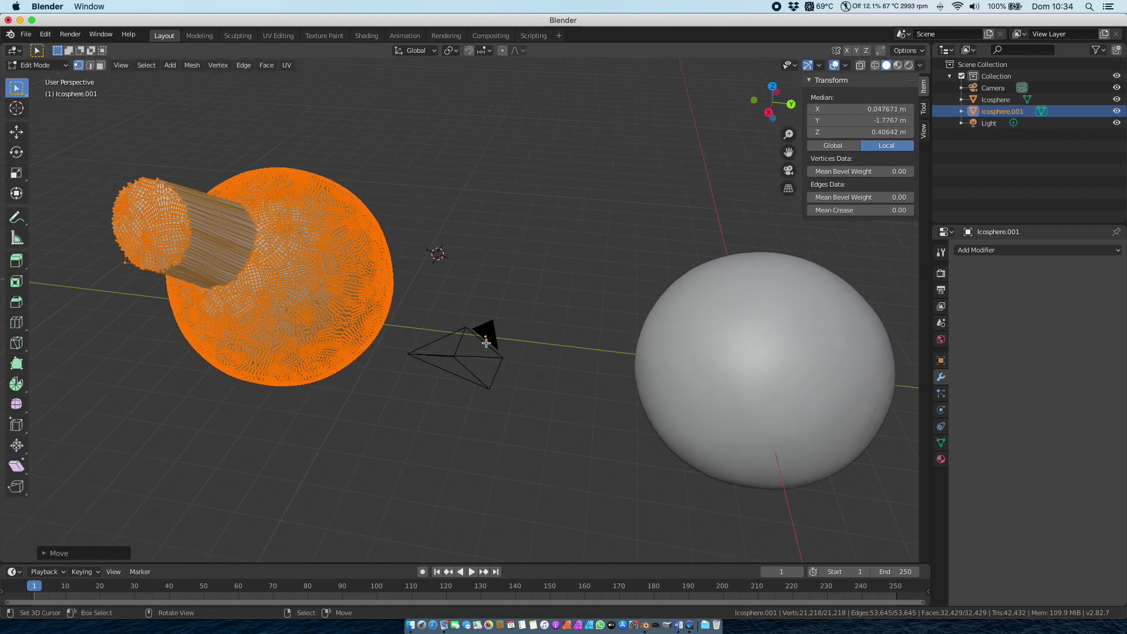
middle_click_drag(486, 342, 491, 356)
scroll(493, 366, "up", 2)
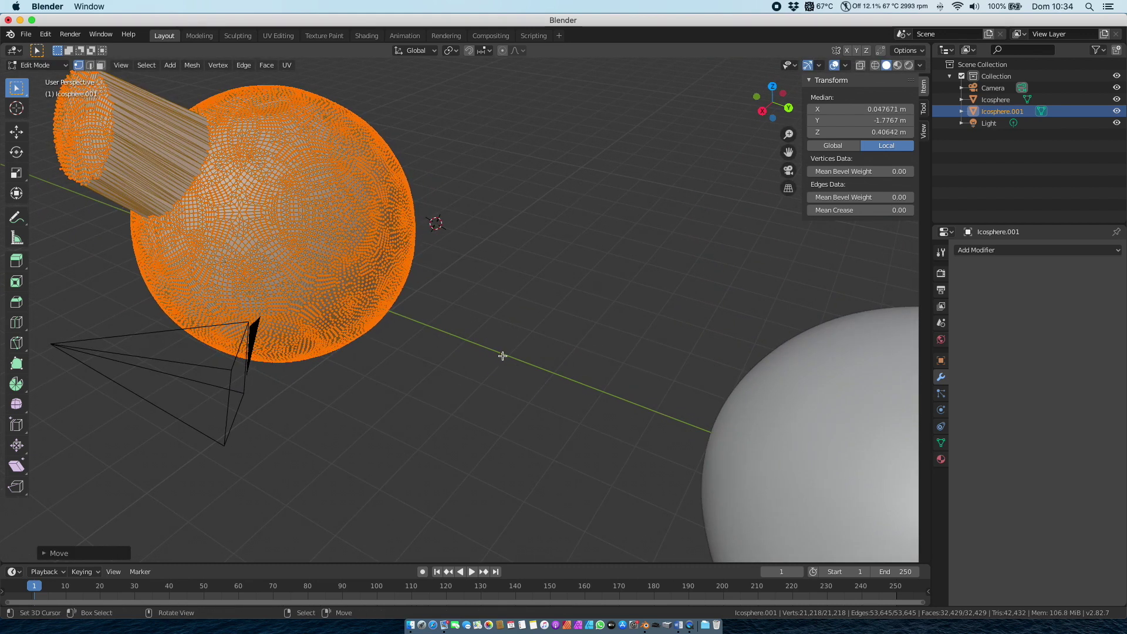
scroll(503, 356, "down", 3)
key("Tab")
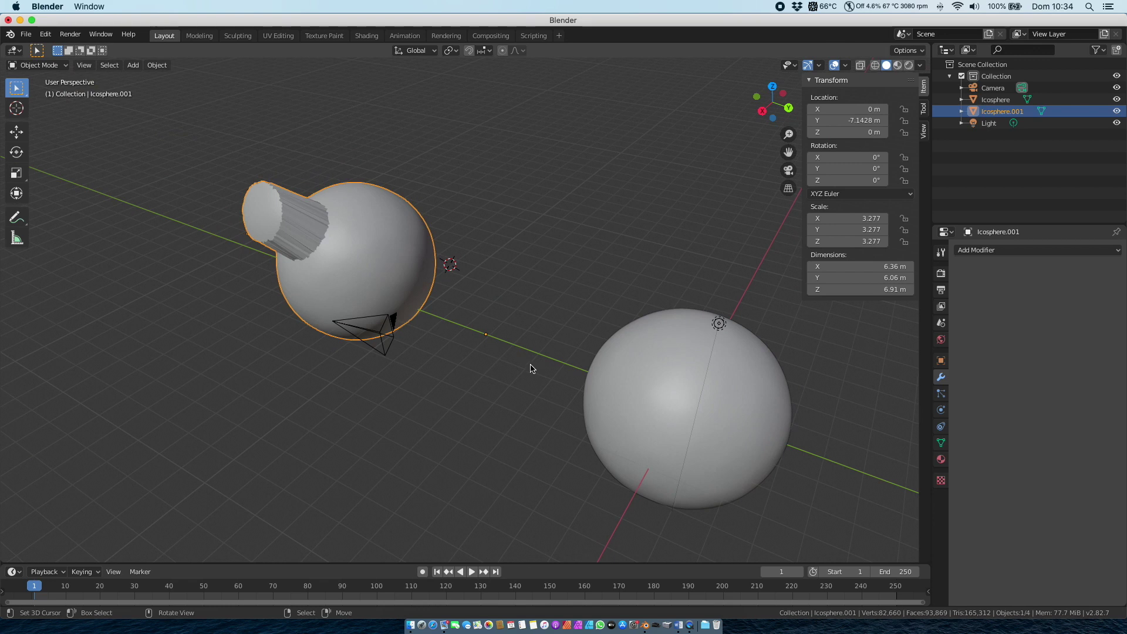
- Try and cancel rotations on the protruding sphere and the plain right sphere
middle_click_drag(531, 367, 531, 369)
key("r")
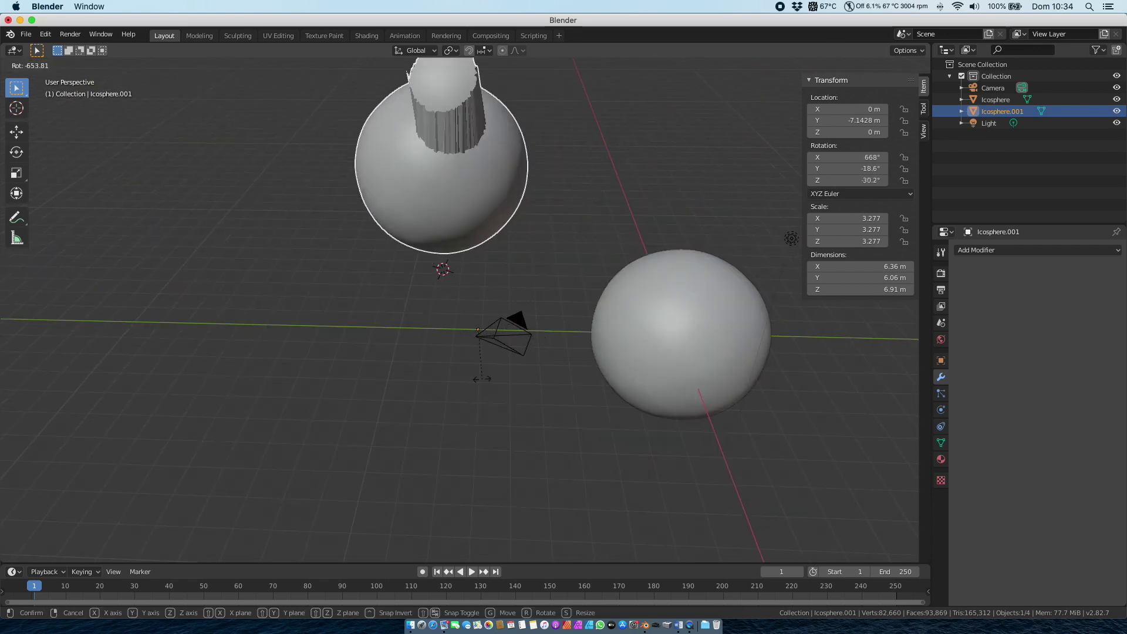
key("Escape")
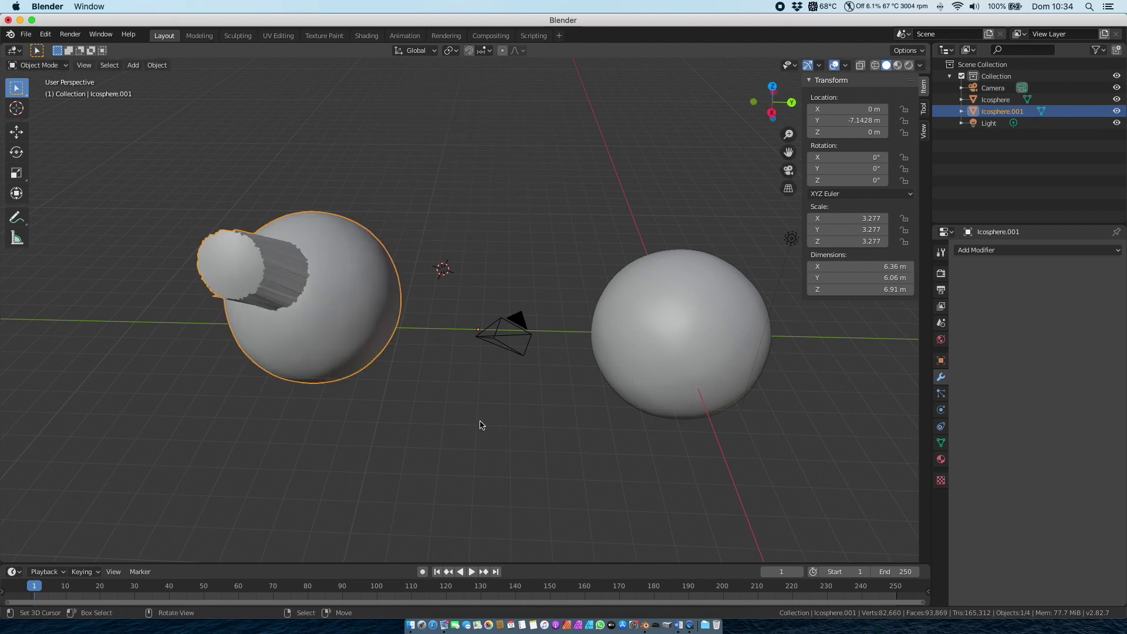
mouse_move(480, 426)
middle_mouse_down()
mouse_move(464, 388)
mouse_move(649, 395)
mouse_move(636, 393)
middle_mouse_up()
left_click(649, 393)
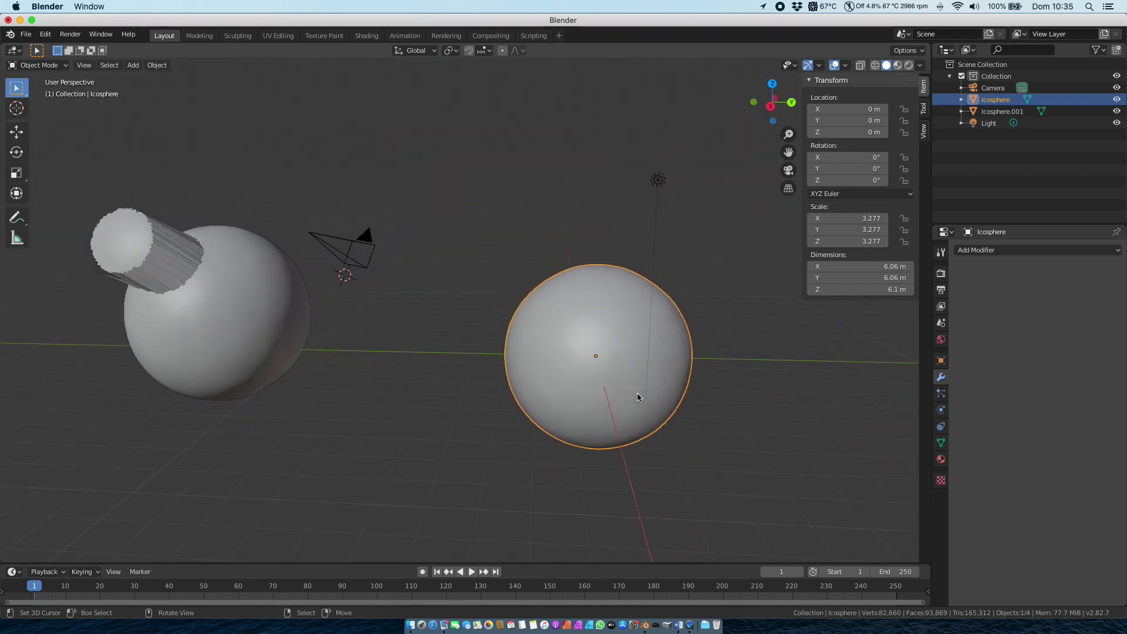
key("r")
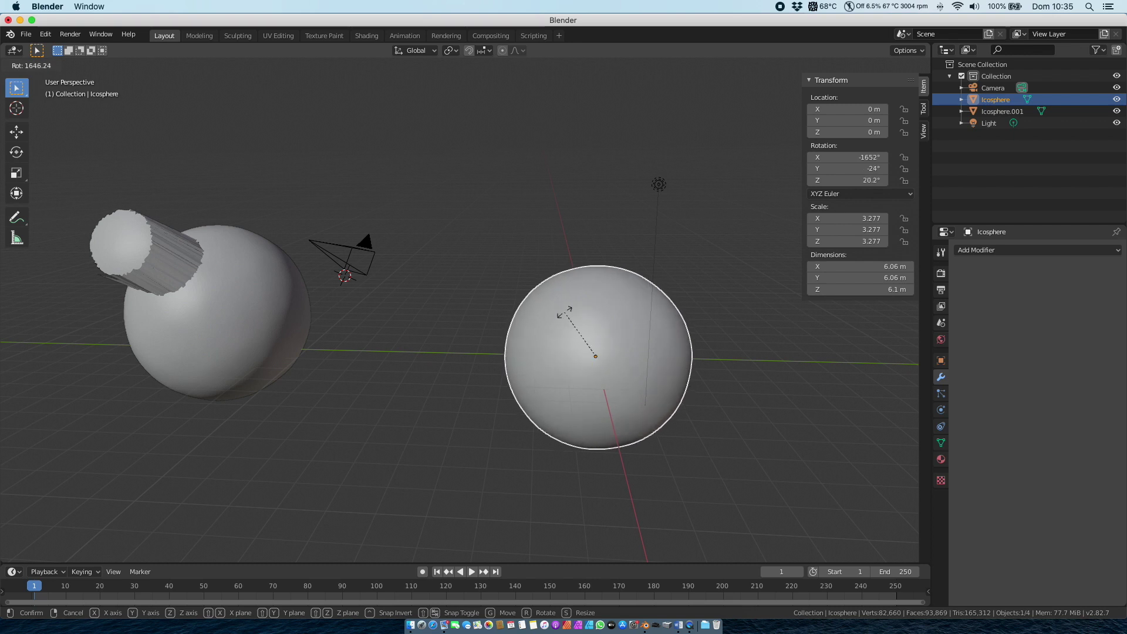
key("Escape")
- Reselect Icosphere.001, zoom around it and try and cancel two more rotations
mouse_move(594, 299)
middle_mouse_down()
mouse_move(543, 319)
mouse_move(390, 327)
middle_mouse_up()
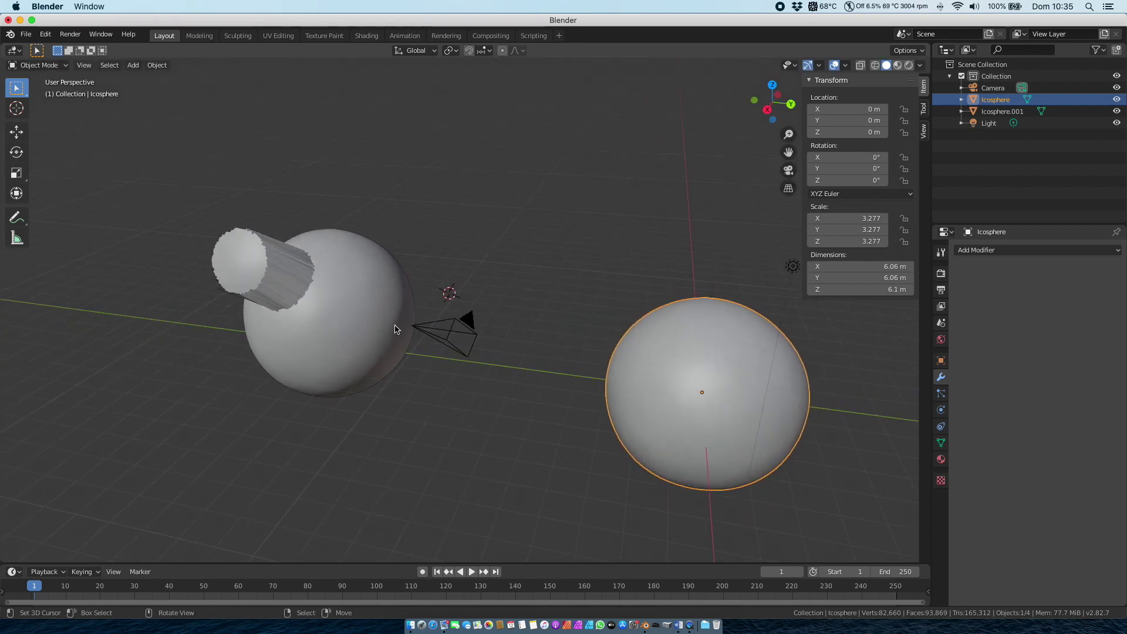
left_click(373, 324)
middle_click_drag(453, 377, 508, 385)
scroll(508, 385, "up", 3)
scroll(508, 385, "up", 2)
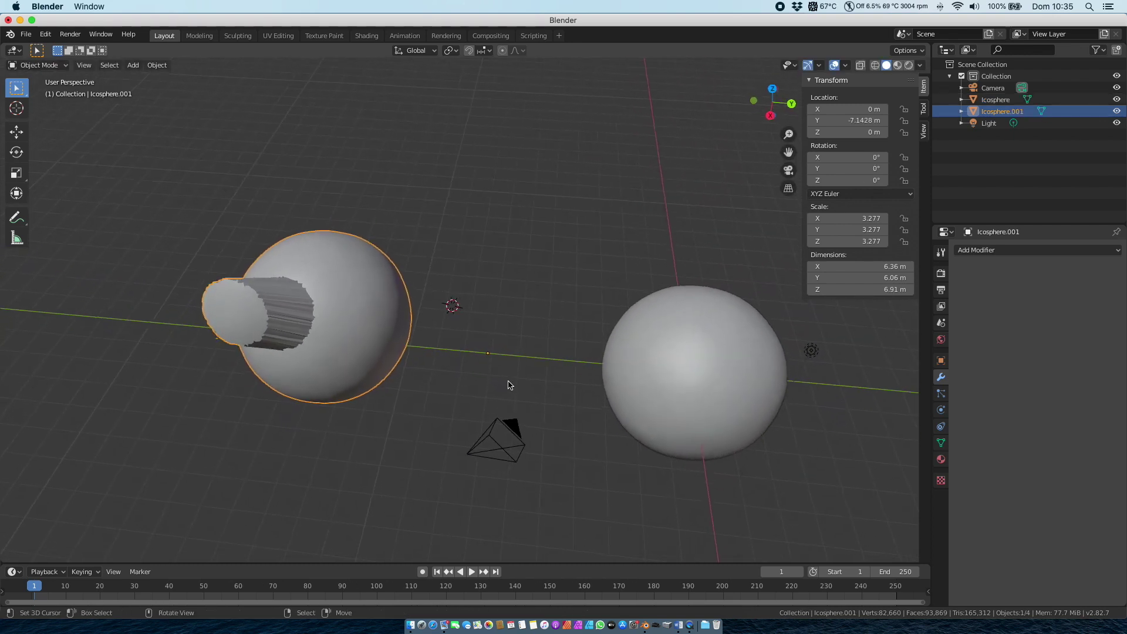
scroll(509, 385, "up", 2)
scroll(508, 385, "up", 2)
scroll(508, 386, "up", 2)
scroll(509, 385, "up", 1)
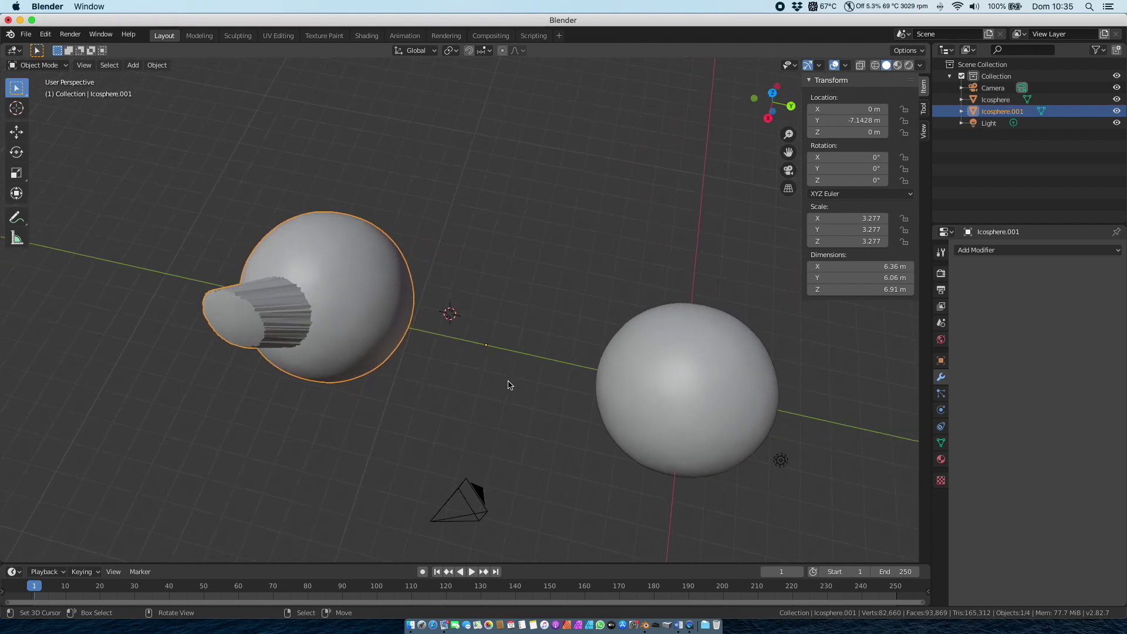
scroll(508, 386, "up", 2)
scroll(508, 385, "down", 3)
scroll(509, 385, "down", 2)
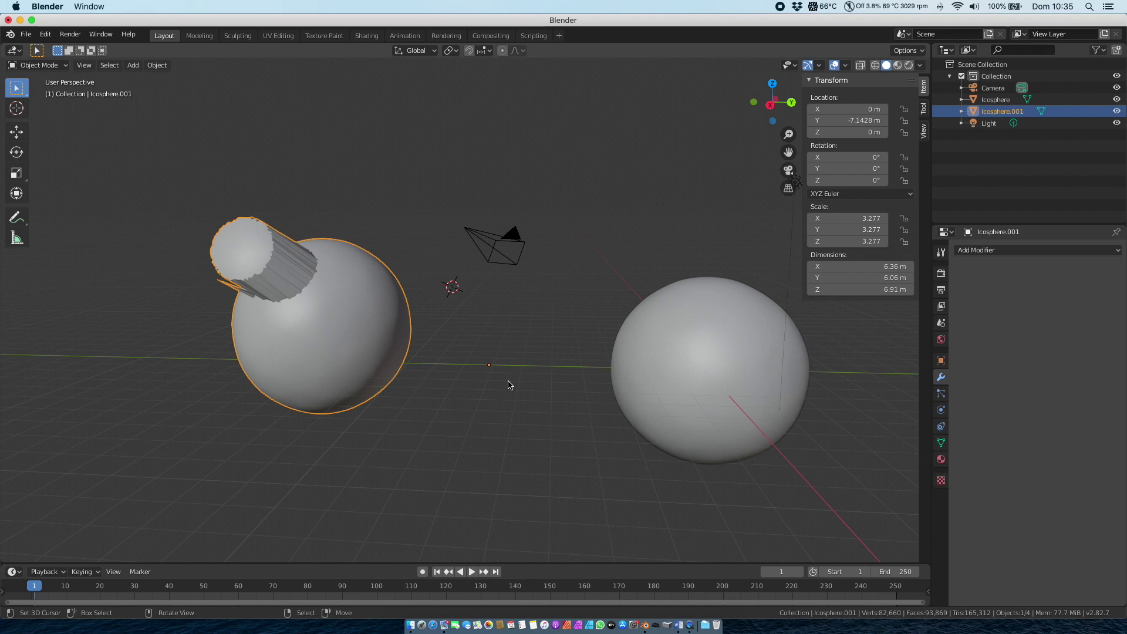
scroll(508, 386, "down", 2)
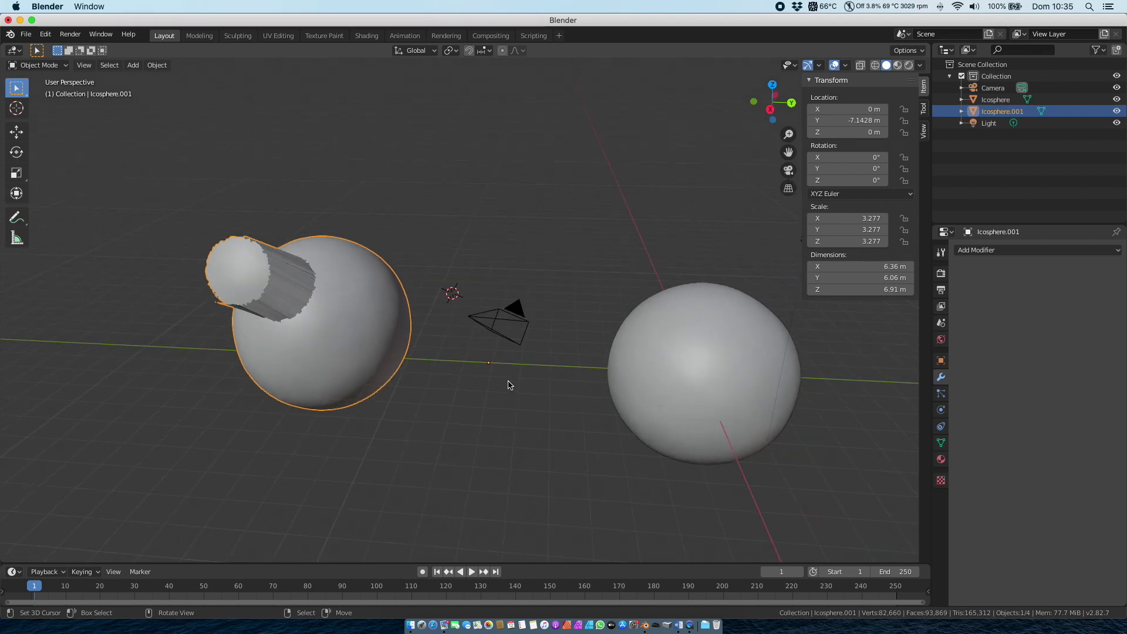
key("r")
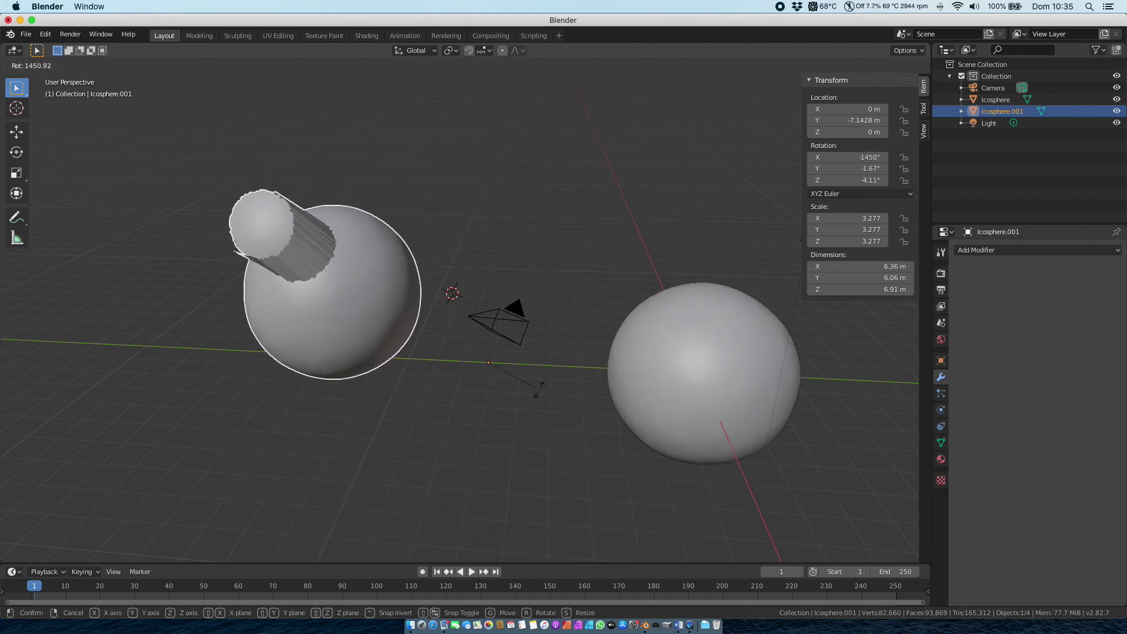
key("Escape")
key("r")
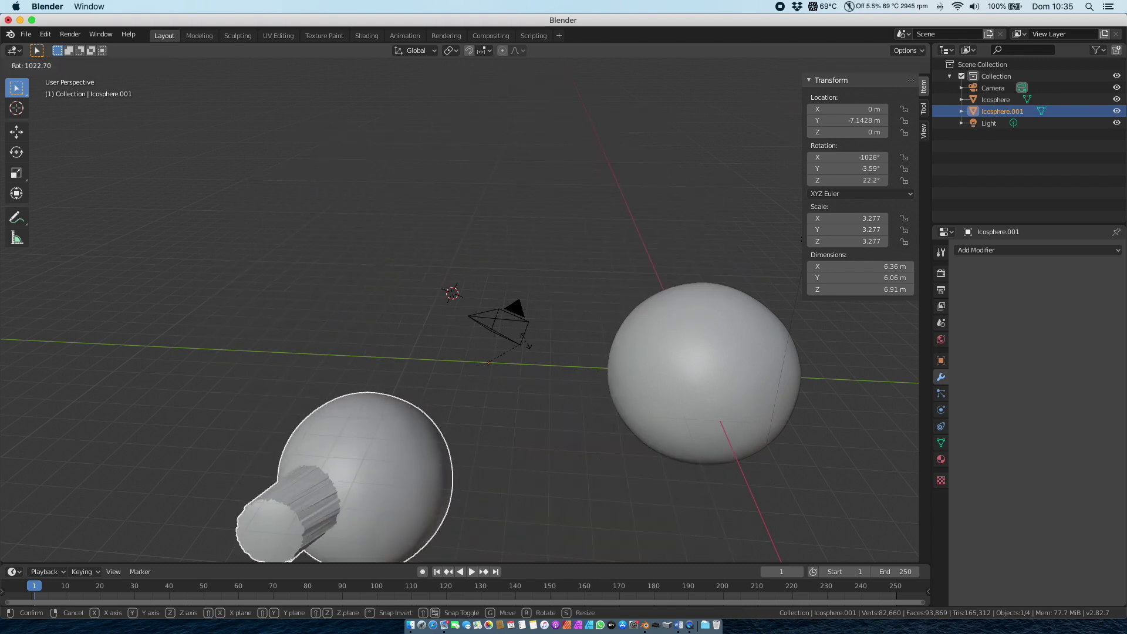
key("Escape")
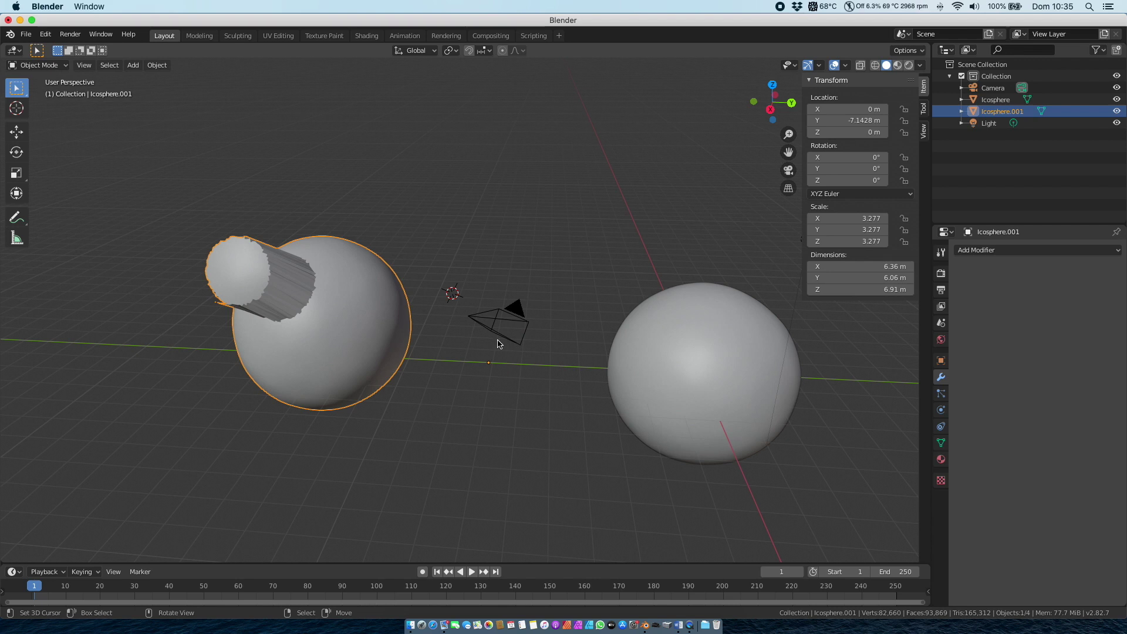
scroll(498, 343, "left", 5)
scroll(498, 344, "left", 3)
scroll(498, 344, "right", 5)
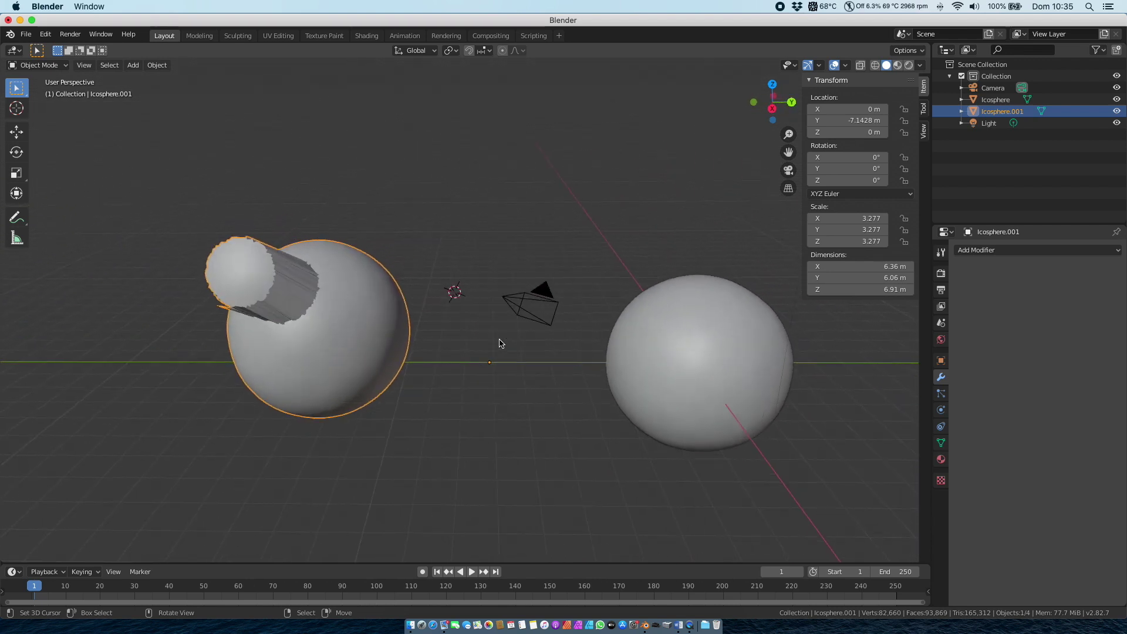
scroll(499, 343, "right", 3)
scroll(499, 344, "right", 5)
scroll(505, 341, "right", 5)
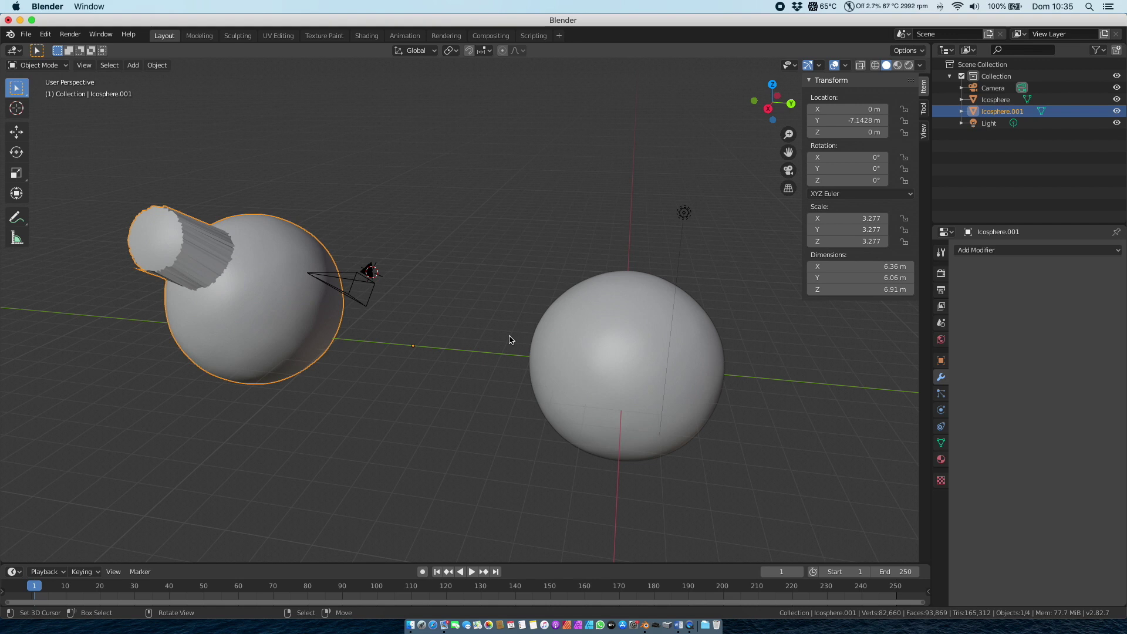
- Switch Icosphere.001 to Sculpt Mode and draw dents and ridges across its top
left_click(38, 66)
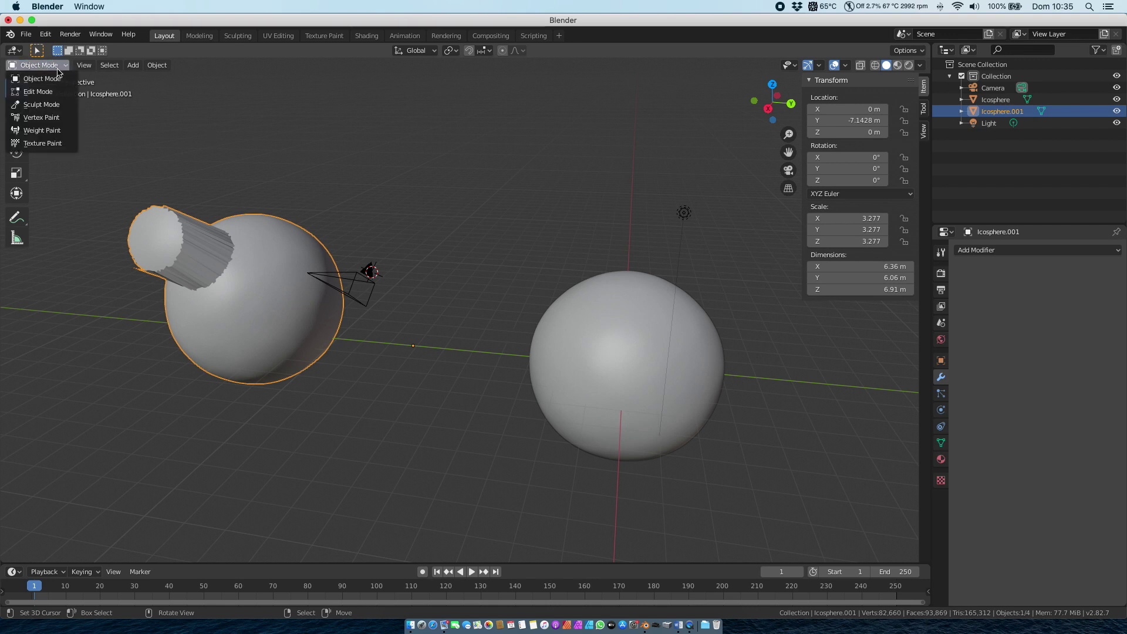
left_click(50, 106)
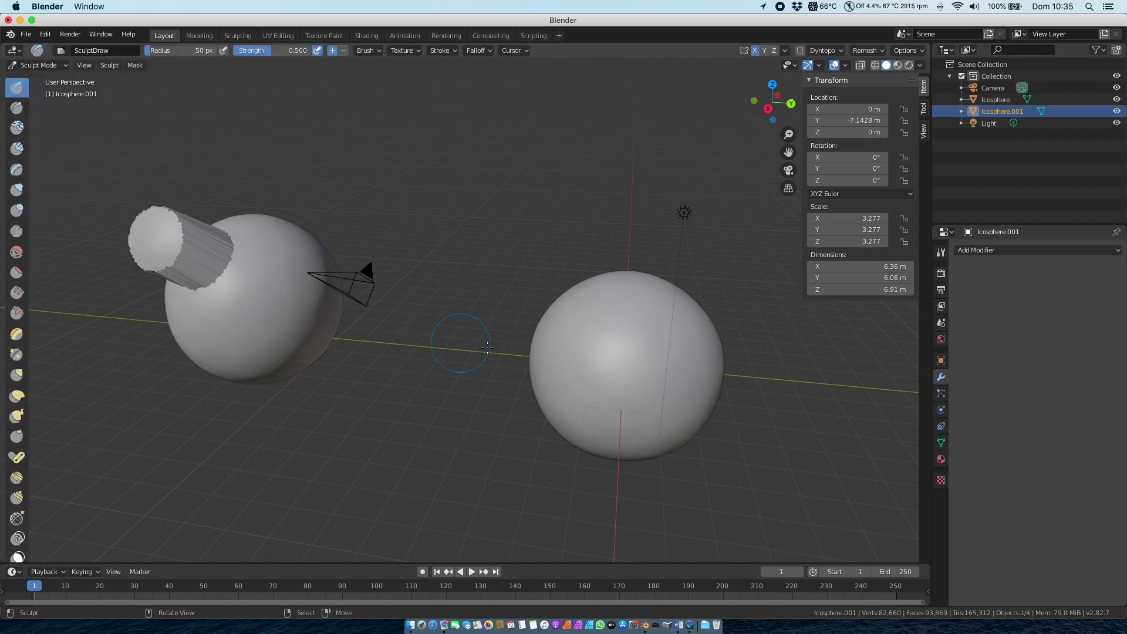
left_click_drag(205, 291, 290, 317)
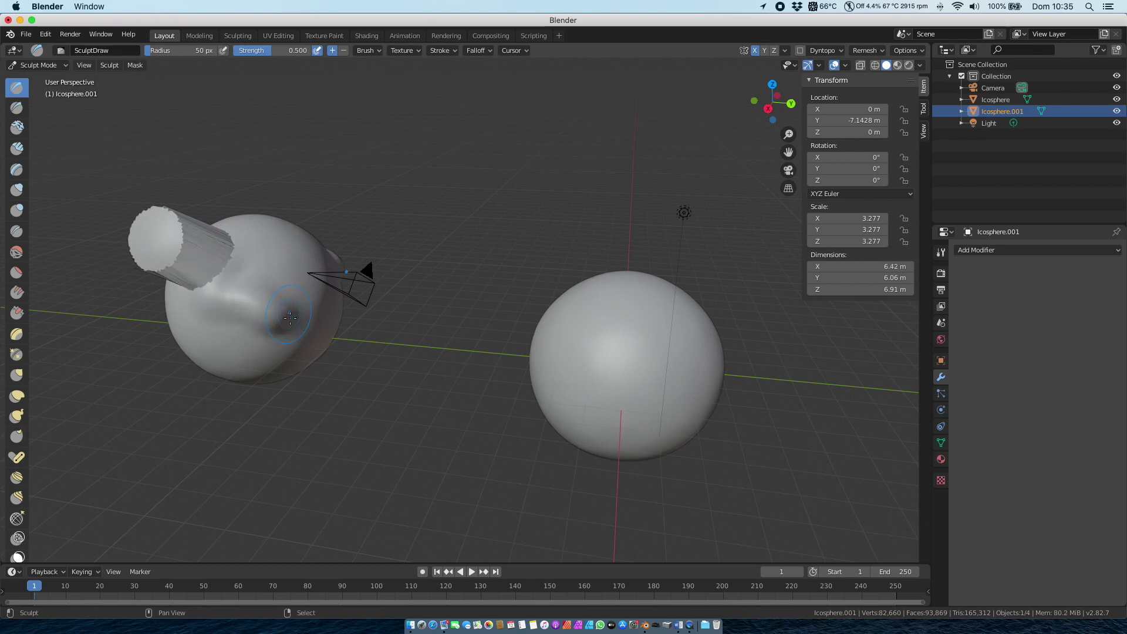
middle_click_drag(290, 318, 379, 320, "shift")
mouse_move(380, 319)
left_mouse_down()
mouse_move(386, 221)
mouse_move(241, 156)
mouse_move(293, 264)
left_mouse_up()
middle_click_drag(293, 264, 422, 289)
mouse_move(422, 289)
left_mouse_down()
mouse_move(435, 255)
mouse_move(297, 166)
mouse_move(411, 277)
mouse_move(335, 230)
mouse_move(290, 246)
mouse_move(403, 267)
mouse_move(469, 141)
left_mouse_up()
- Sculpt more lumps on the upper surface, then grooves and bumps on the lower front
middle_click_drag(461, 347, 458, 315)
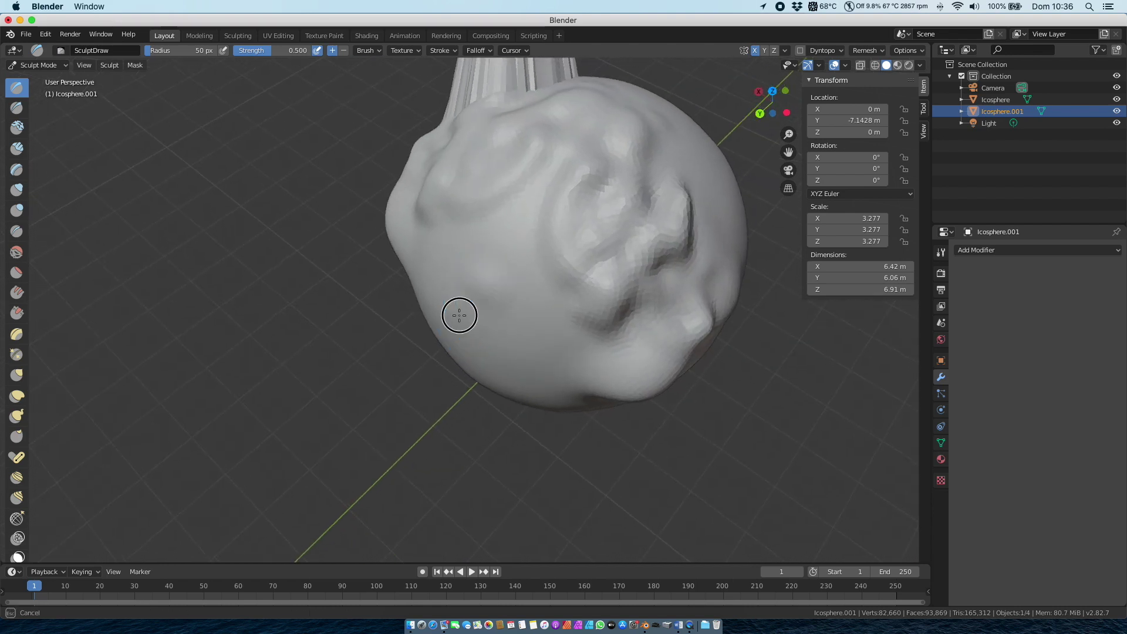
mouse_move(458, 314)
left_mouse_down()
mouse_move(417, 347)
mouse_move(423, 239)
mouse_move(413, 266)
left_mouse_up()
mouse_move(413, 266)
middle_mouse_down()
mouse_move(491, 347)
mouse_move(423, 279)
middle_mouse_up()
scroll(489, 349, "down", 3)
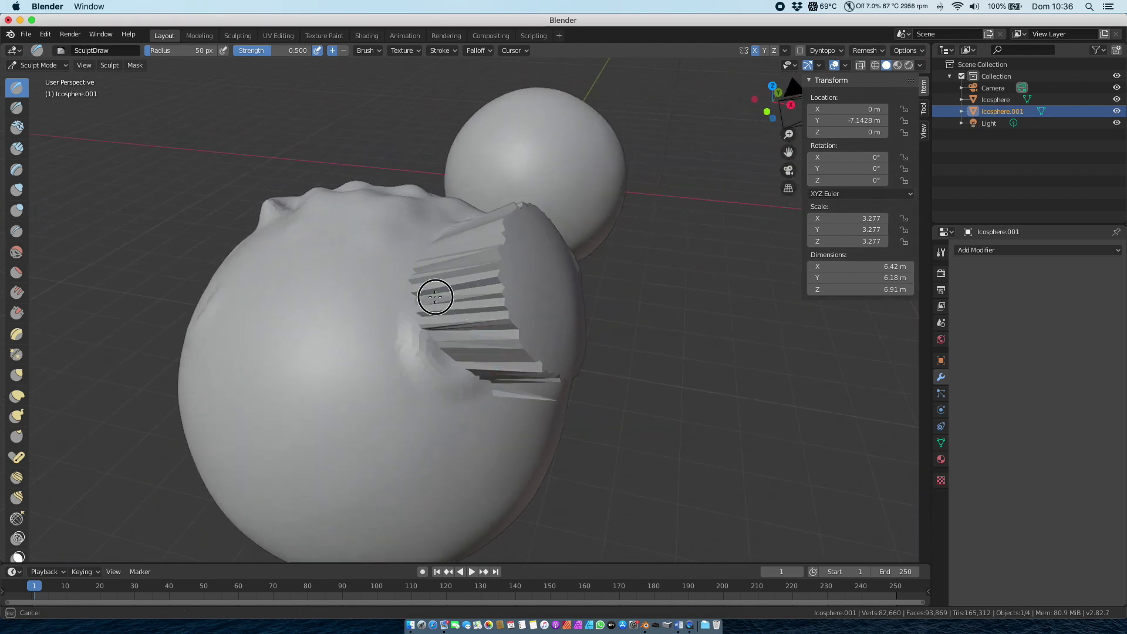
mouse_move(433, 292)
left_mouse_down()
mouse_move(302, 352)
mouse_move(366, 477)
left_mouse_up()
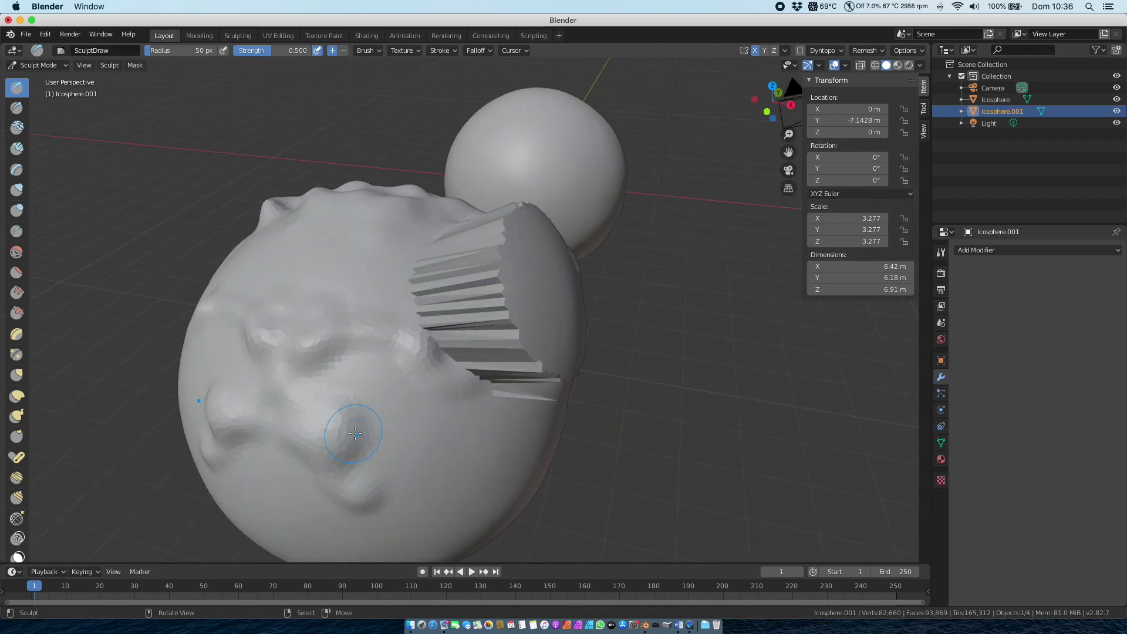
middle_click_drag(327, 448, 378, 433)
mouse_move(468, 473)
left_mouse_down()
mouse_move(401, 481)
mouse_move(317, 428)
mouse_move(327, 433)
left_mouse_up()
- Lay two Clay Strips strokes across the left side of Icosphere.001
left_click(16, 148)
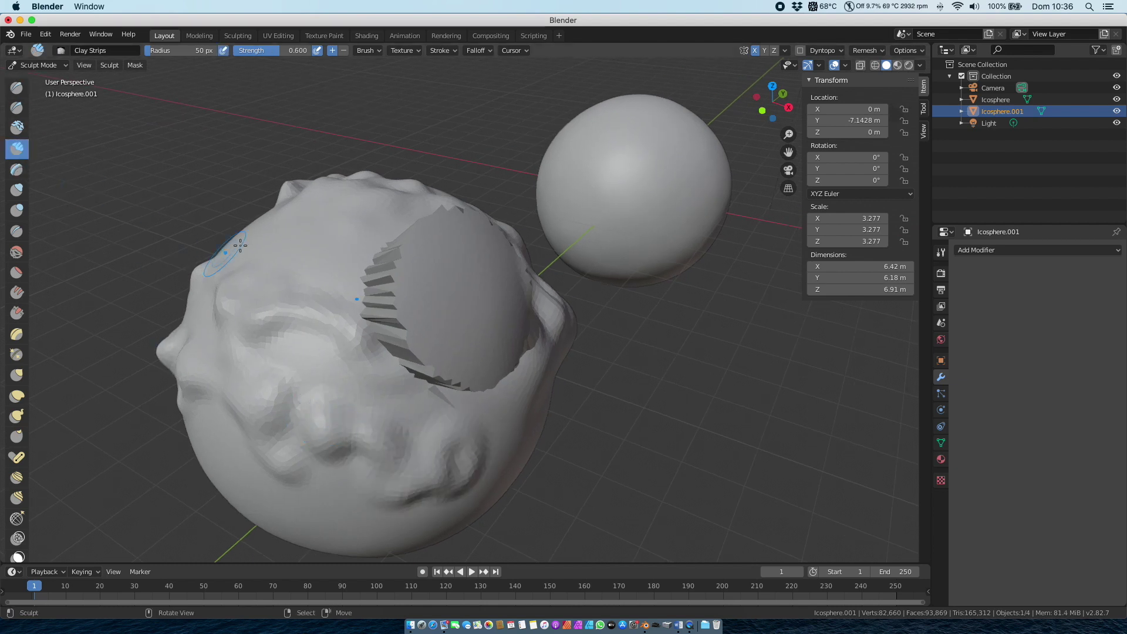
mouse_move(235, 253)
left_mouse_down()
mouse_move(272, 385)
mouse_move(216, 339)
mouse_move(198, 284)
mouse_move(272, 297)
left_mouse_up()
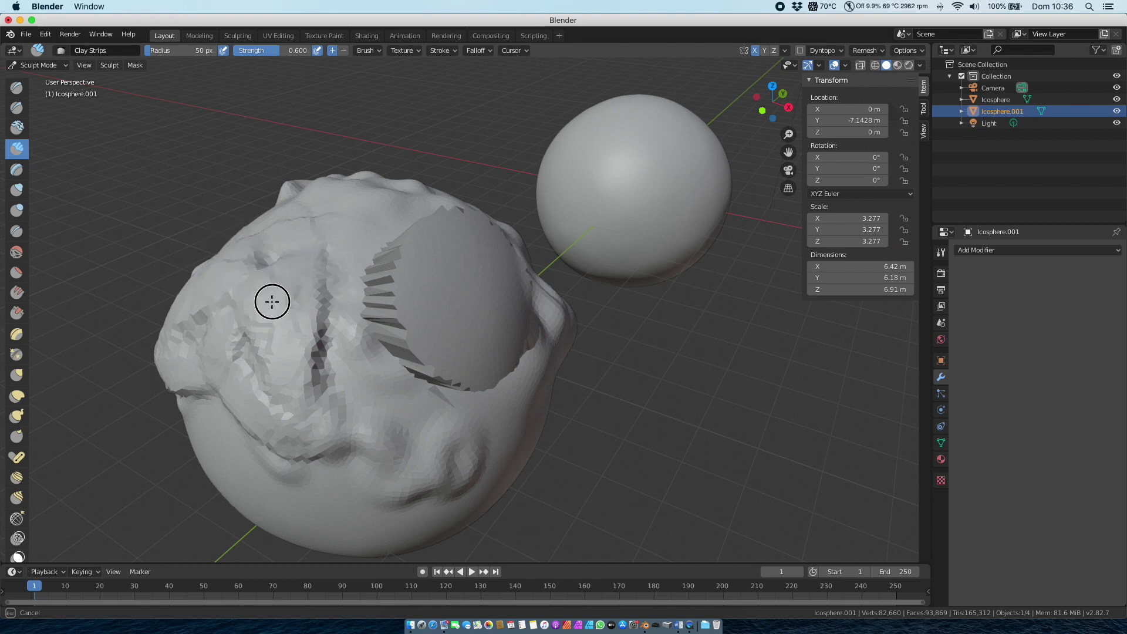
middle_click_drag(294, 405, 447, 376)
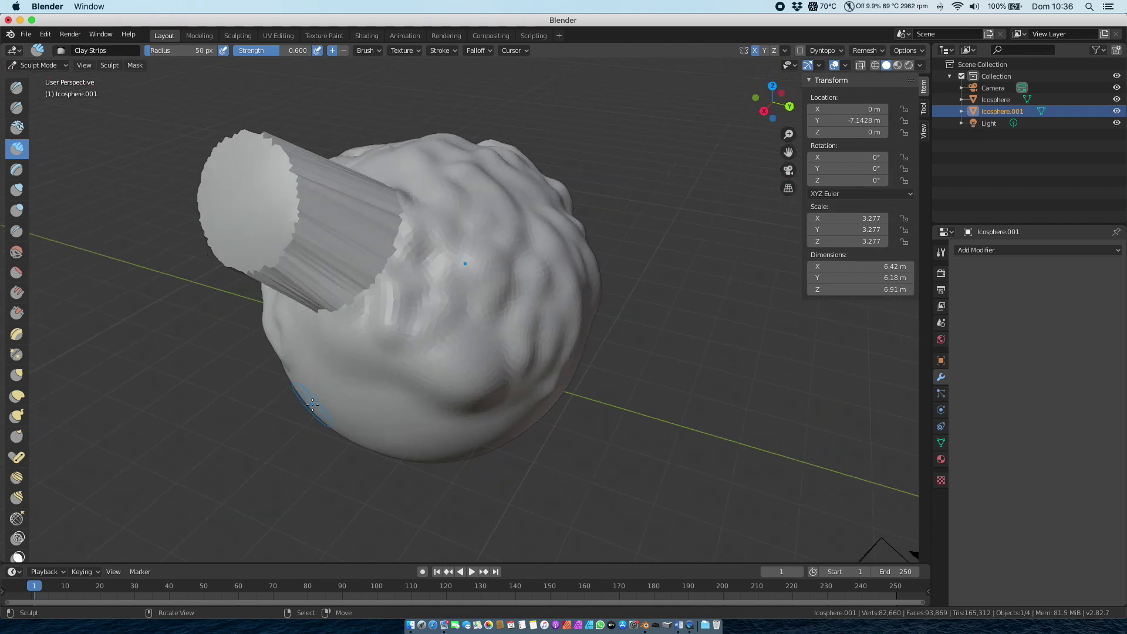
- Leave Sculpt Mode for Object Mode and centre the view on the plain sphere
left_click(38, 65)
scroll(438, 284, "down", 5)
middle_click_drag(438, 284, 546, 390)
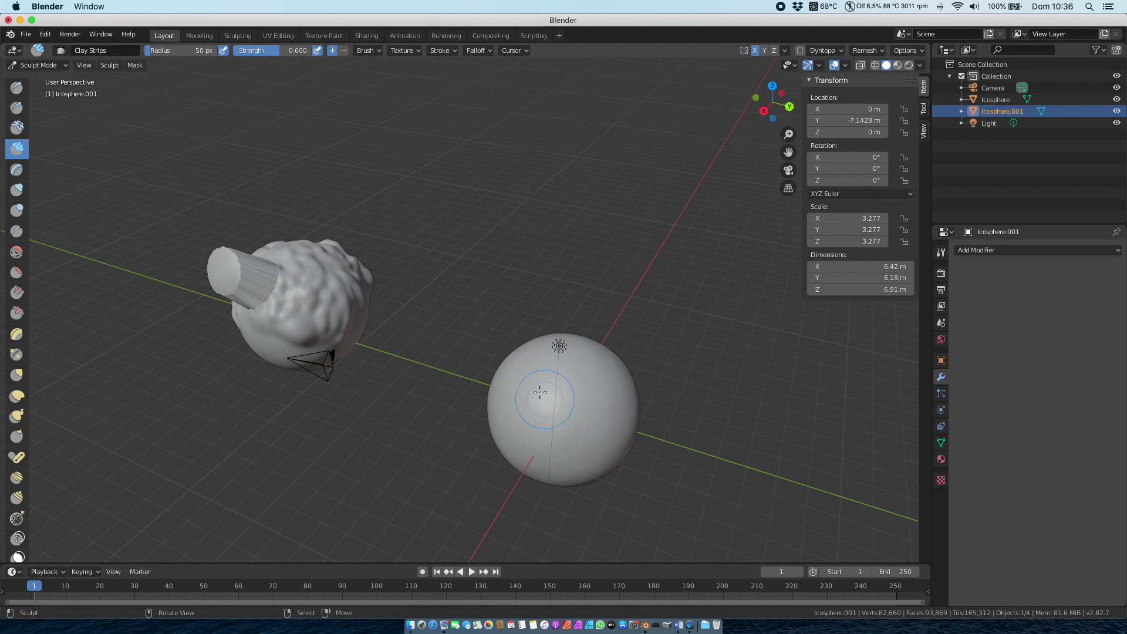
left_click(33, 66)
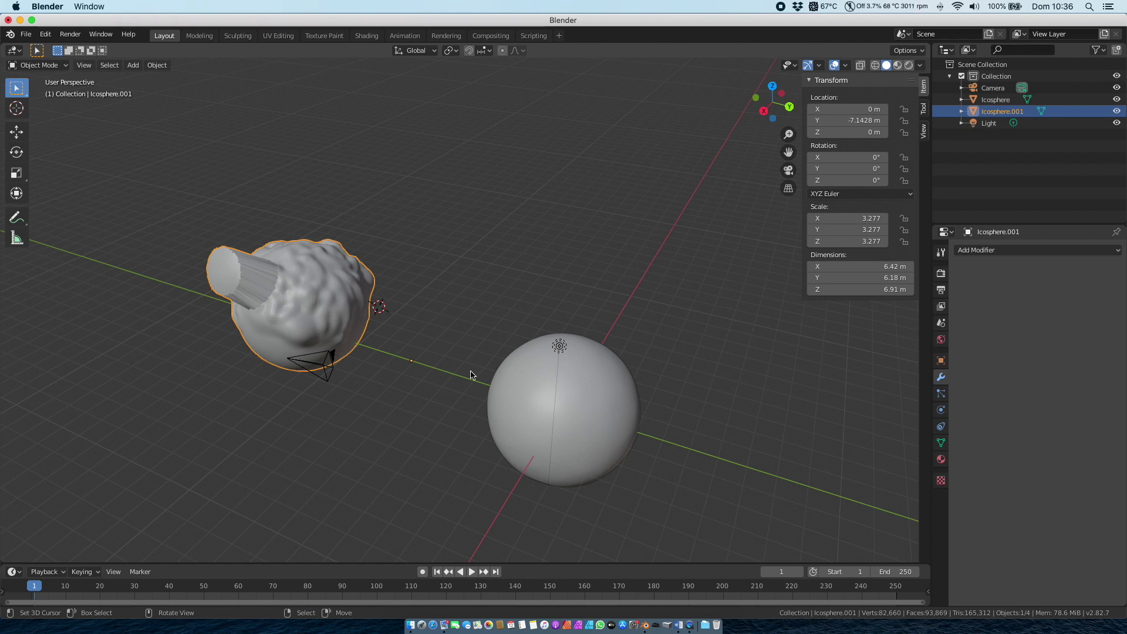
- Put Icosphere into Sculpt Mode and paint a diagonal clay-strip band plus a curved loop
left_click(502, 384)
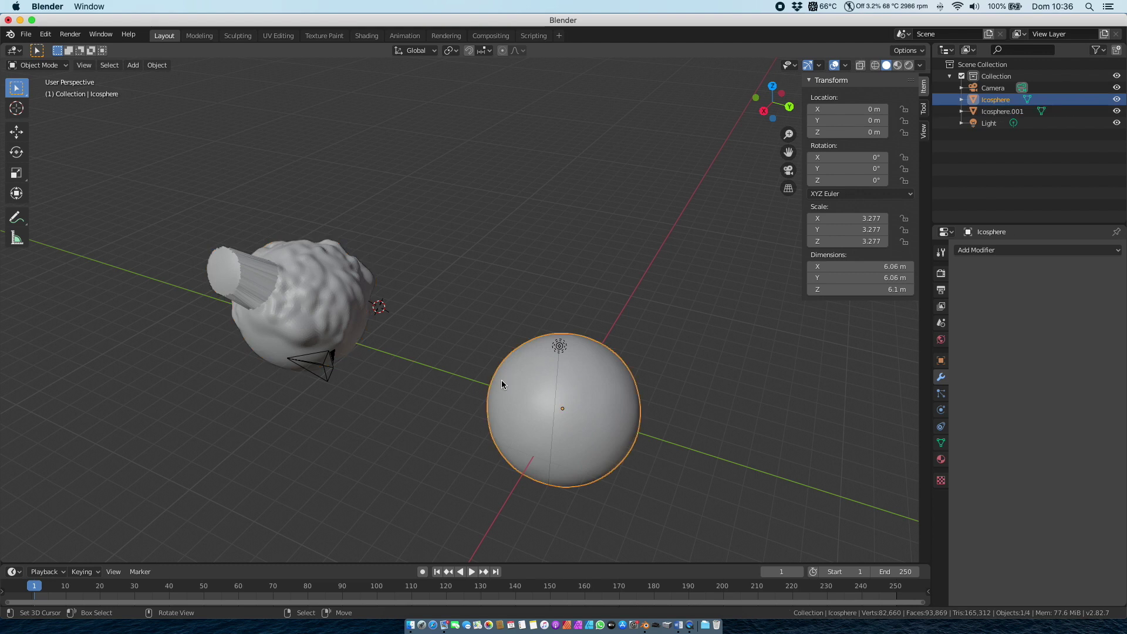
left_click(38, 64)
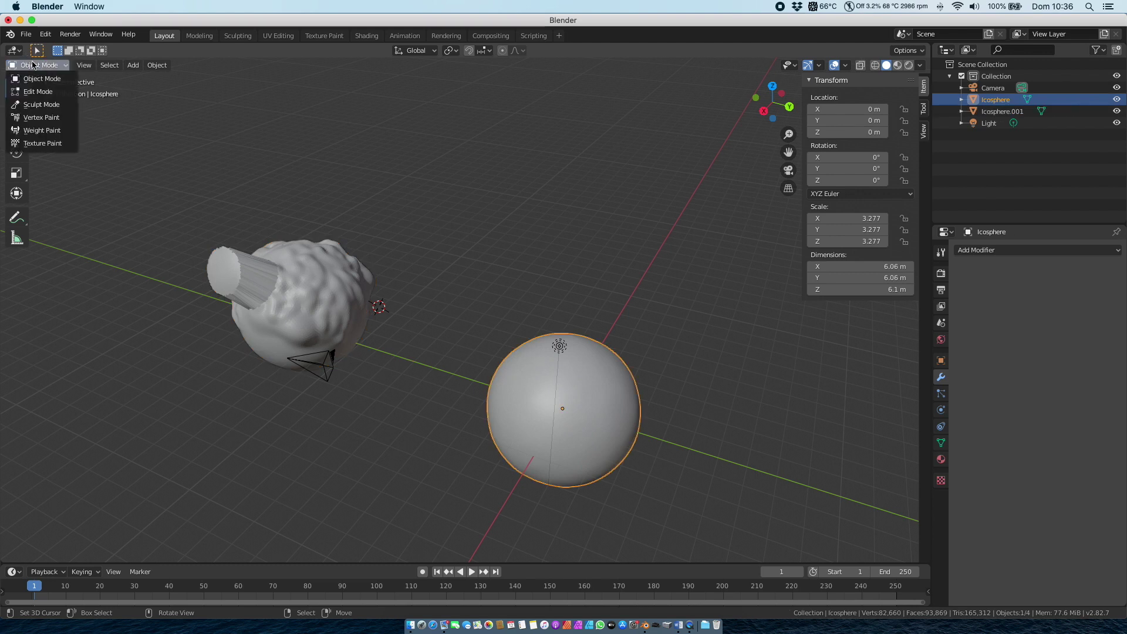
left_click(44, 104)
left_click_drag(508, 376, 635, 452)
middle_click_drag(644, 456, 622, 387)
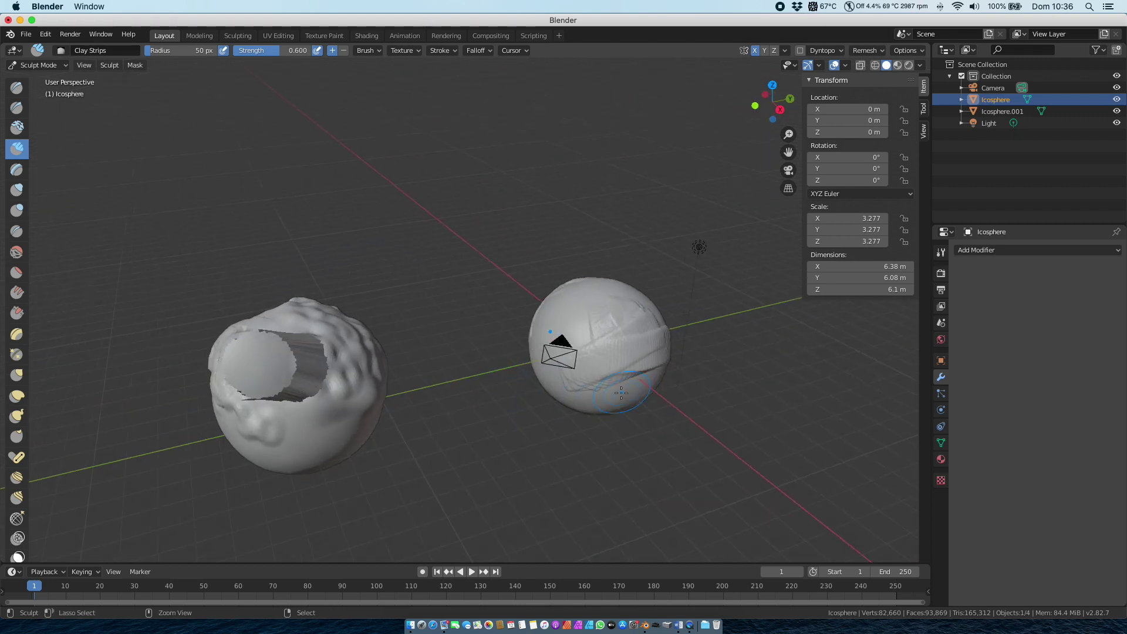
scroll(623, 387, "up", 4)
mouse_move(591, 357)
left_mouse_down()
mouse_move(667, 390)
mouse_move(563, 402)
left_mouse_up()
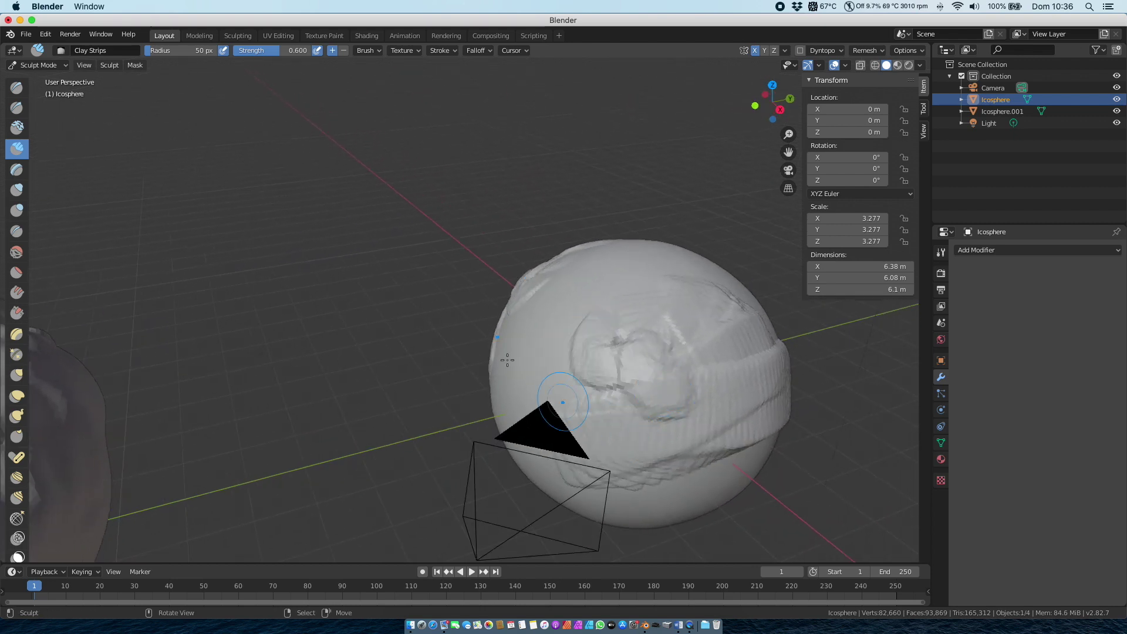
left_click(54, 66)
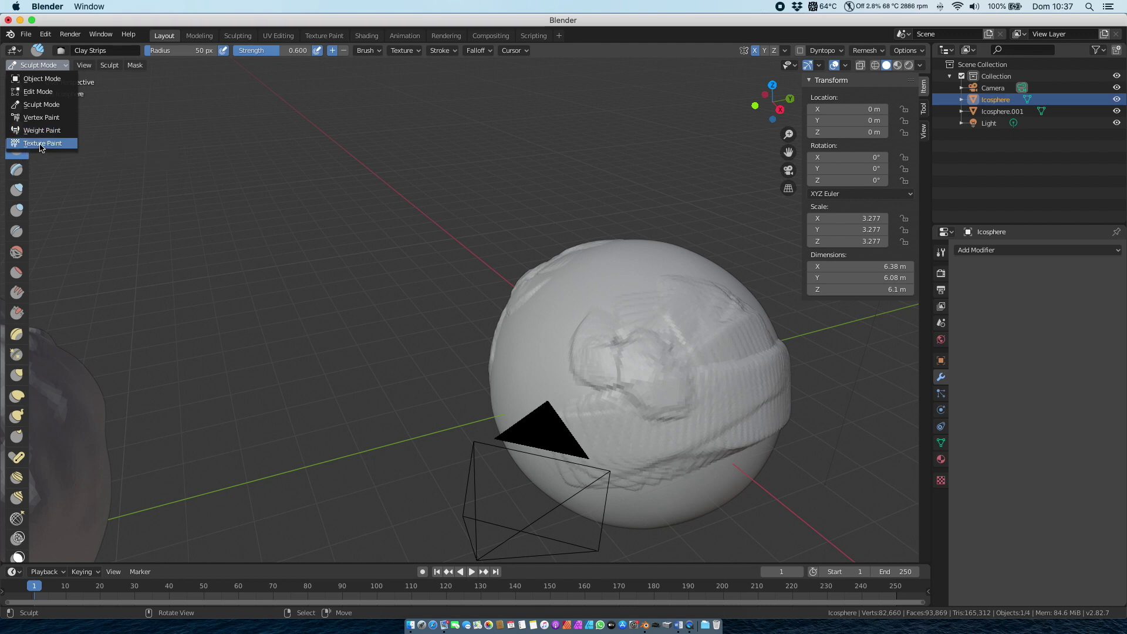
- Switch the banded Icosphere to Texture Paint mode, where it shows magenta for no texture
left_click(41, 143)
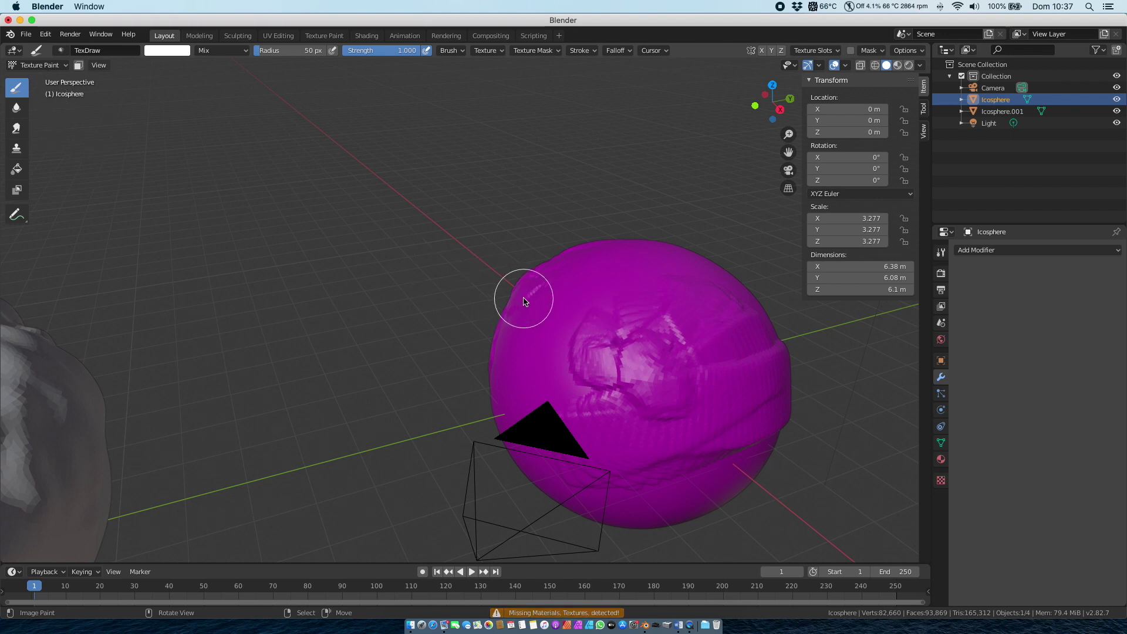
scroll(523, 300, "left", 5)
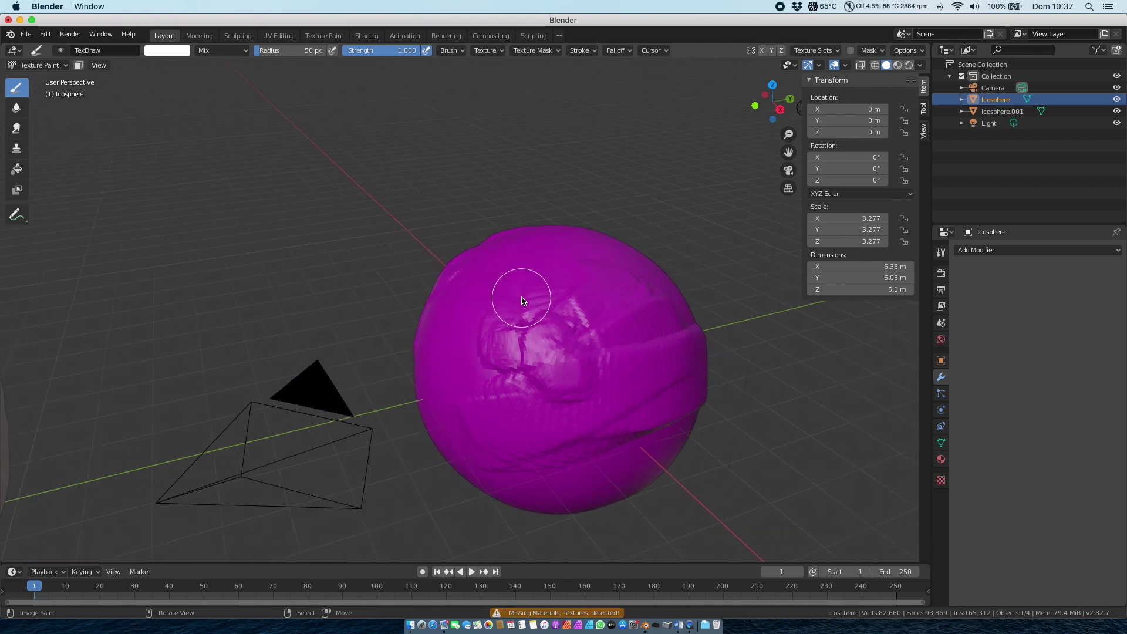
scroll(522, 301, "left", 5)
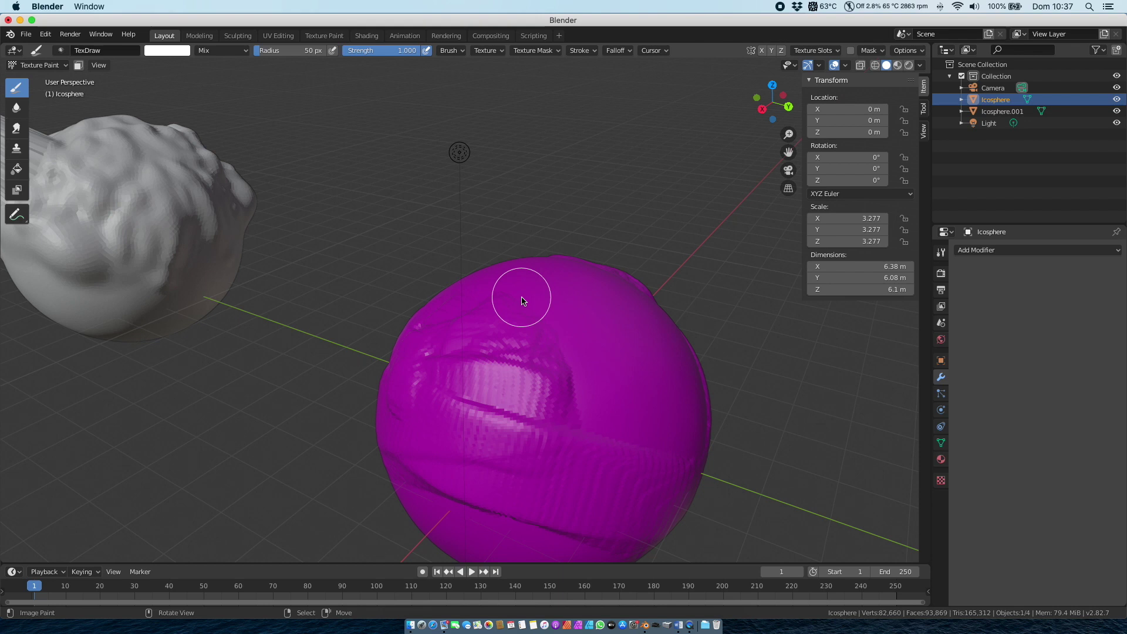
left_click(41, 63)
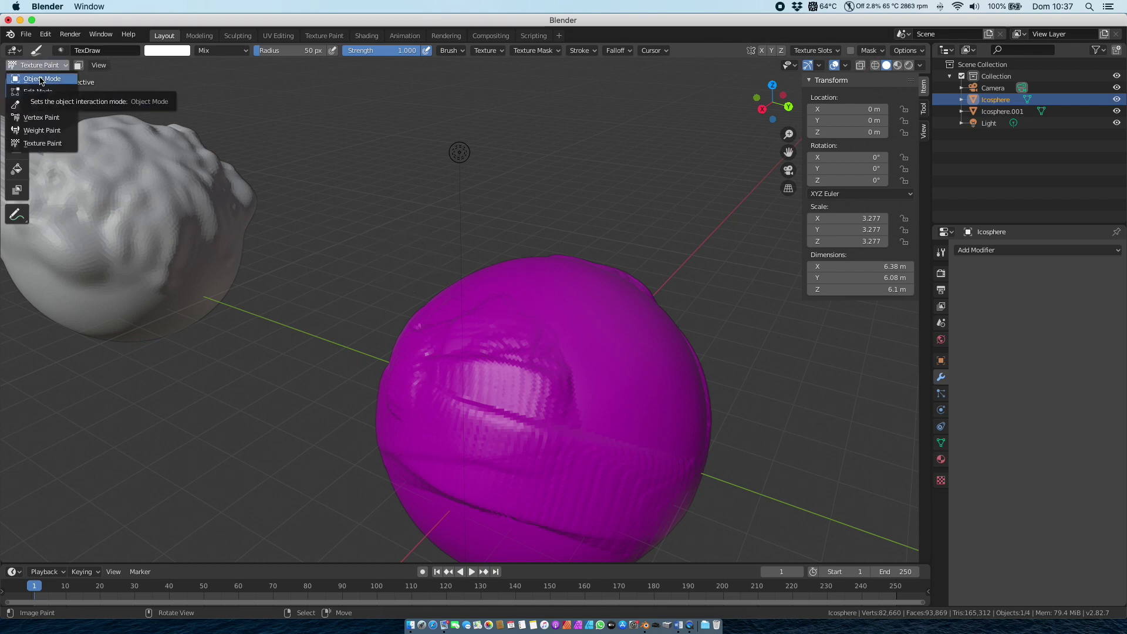
- Put the banded Icosphere in Object Mode, frame both sculpted spheres, and briefly toggle Edit Mode
left_click(41, 79)
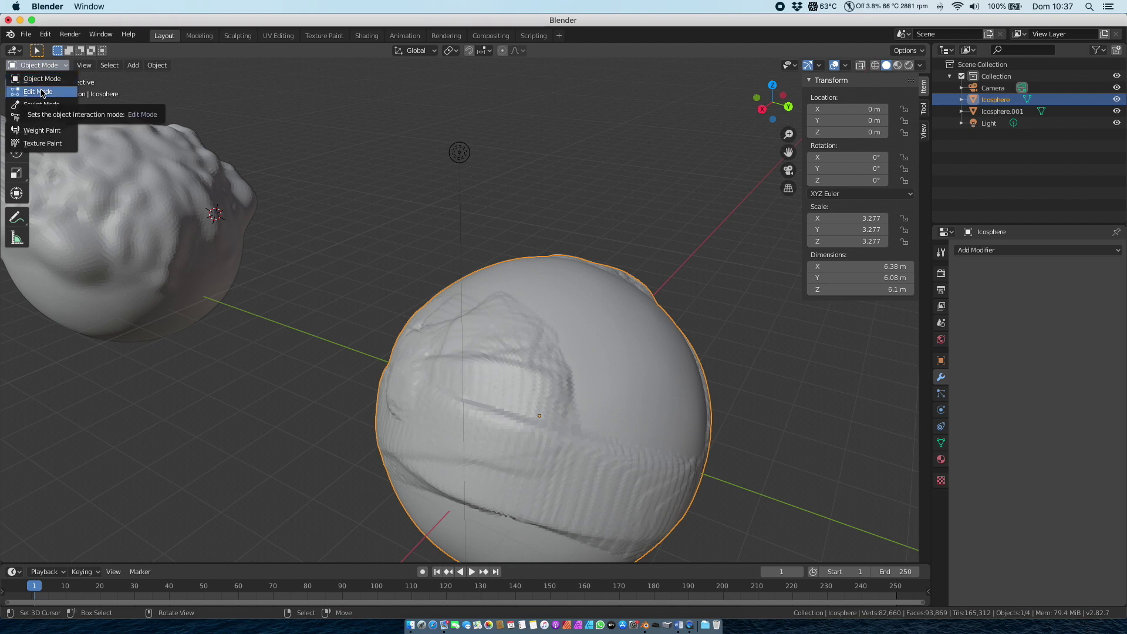
left_click(28, 72)
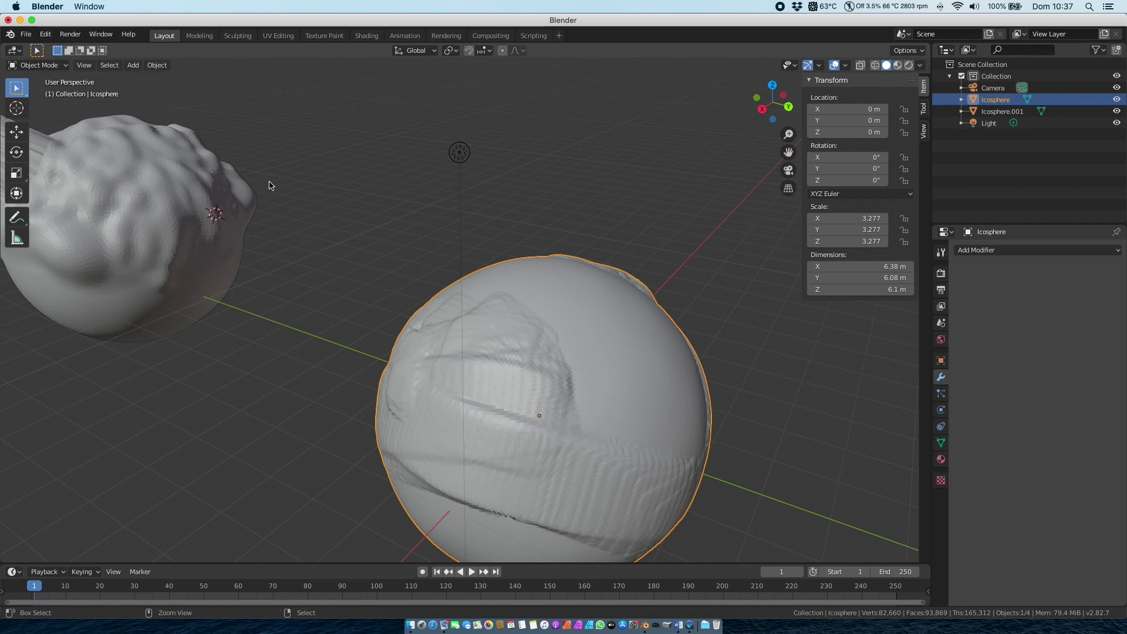
scroll(174, 139, "down", 6)
middle_click_drag(173, 140, 369, 246)
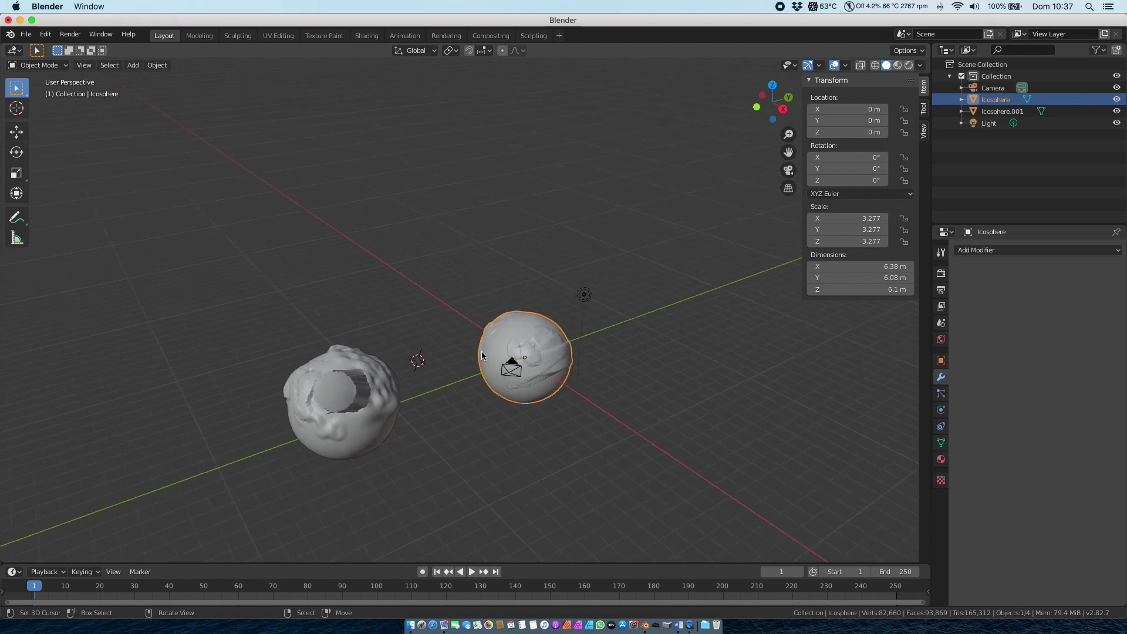
middle_click_drag(481, 352, 471, 350)
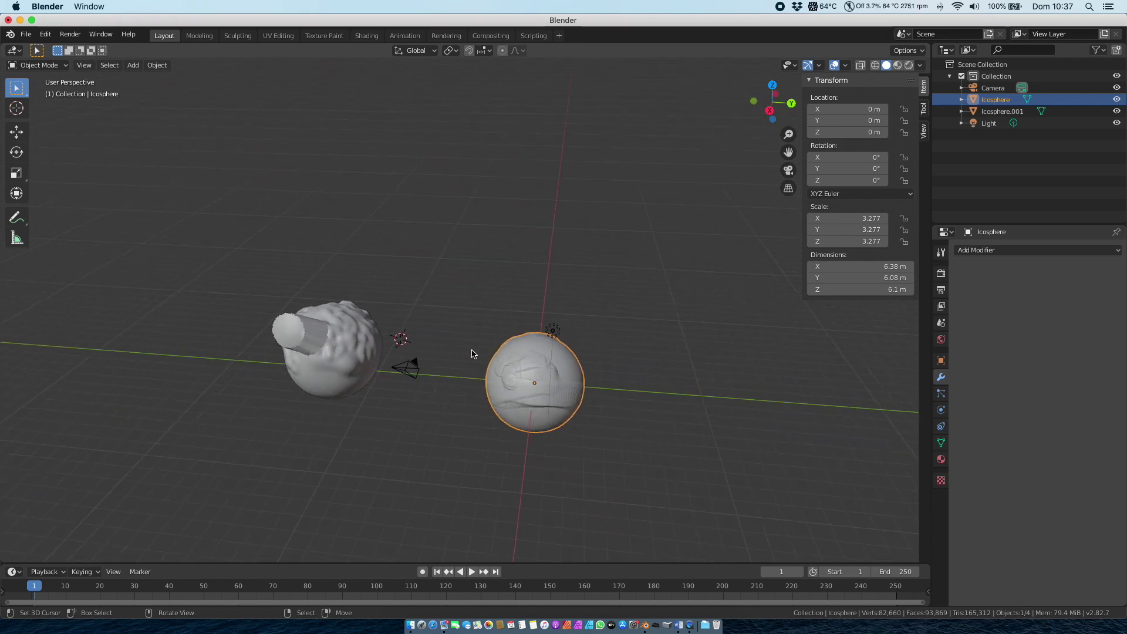
key("Tab")
key("Tab")
key("Tab")
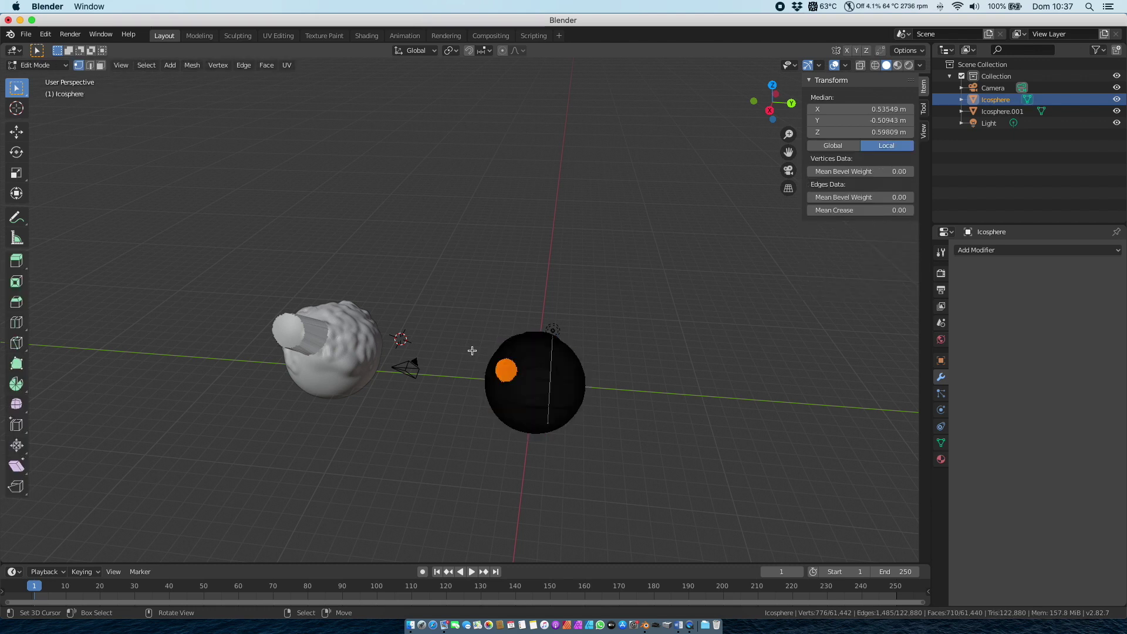
key("Tab")
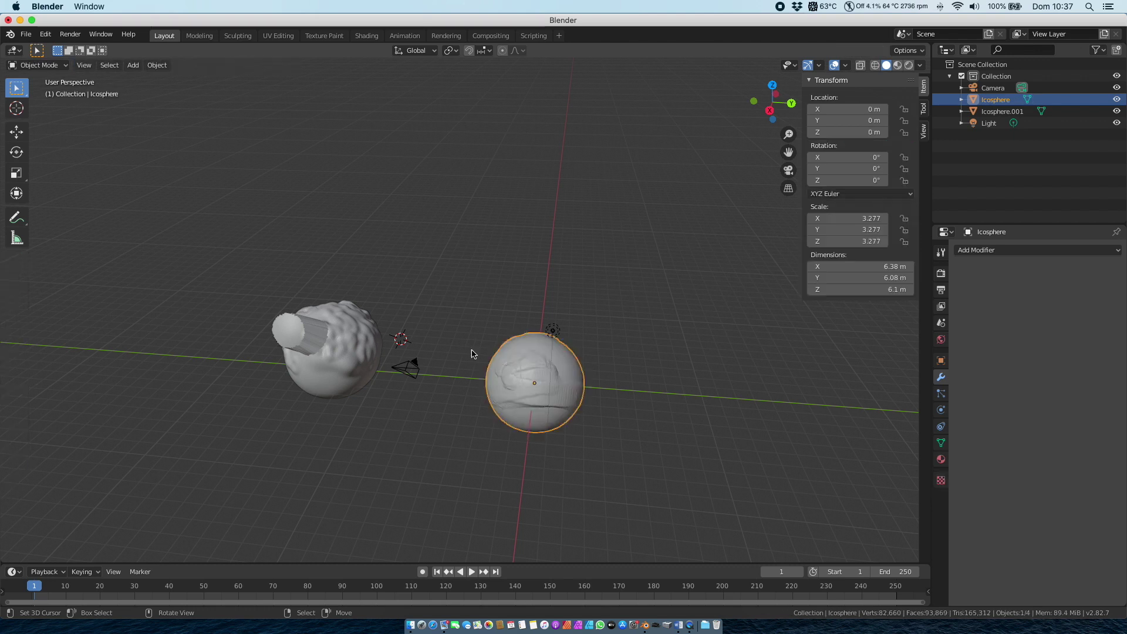